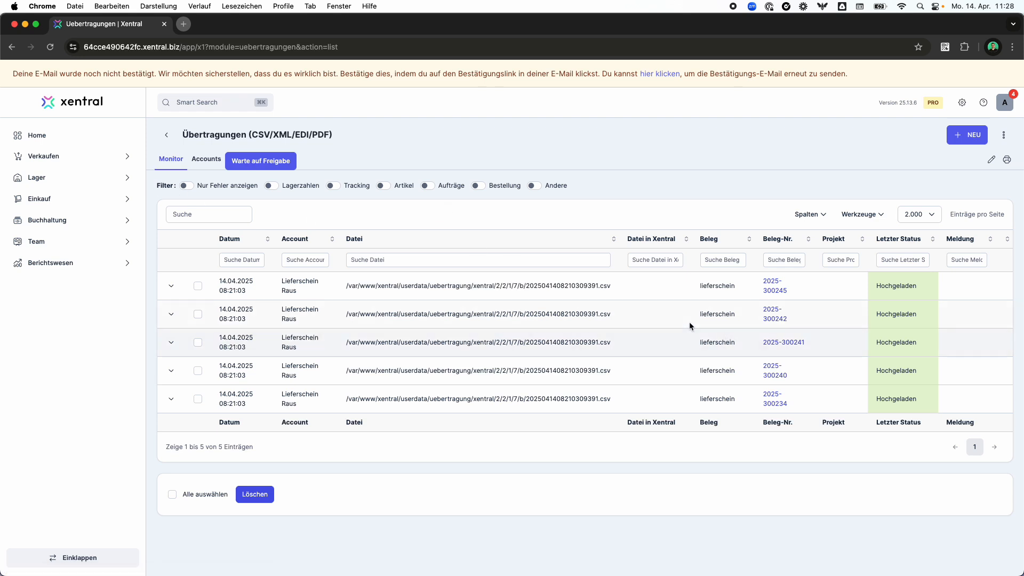
Check the Letzter Status of the newest transfer in the monitor and open the list of transfer accounts
{"action": "left_click_drag", "start_coordinate": [917, 285], "coordinate": [854, 287]}
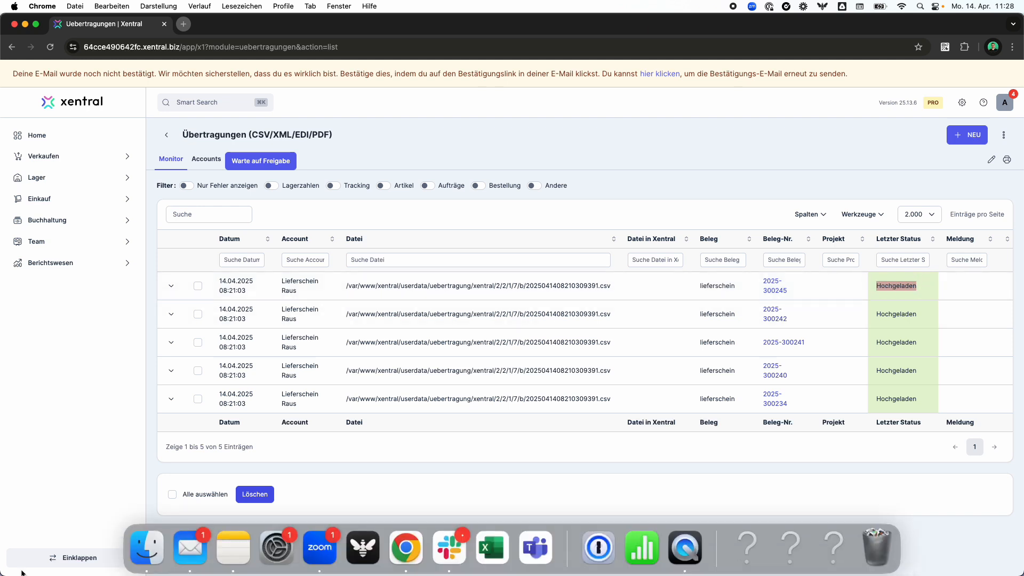
{"action": "left_click", "coordinate": [206, 159]}
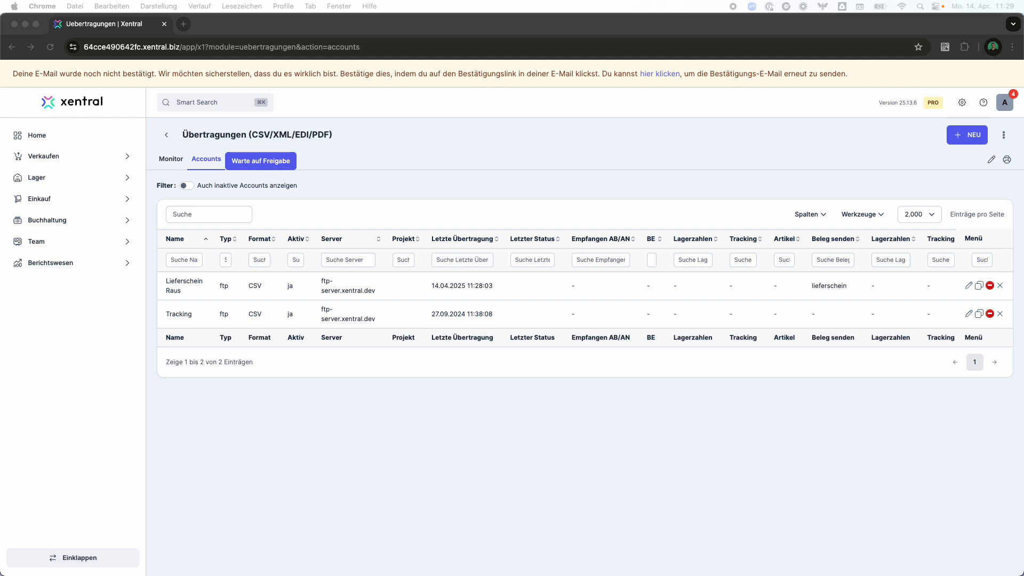
Search for "prozesss" in the Smart Search and open the Prozessstarter app
{"action": "left_click", "coordinate": [226, 101]}
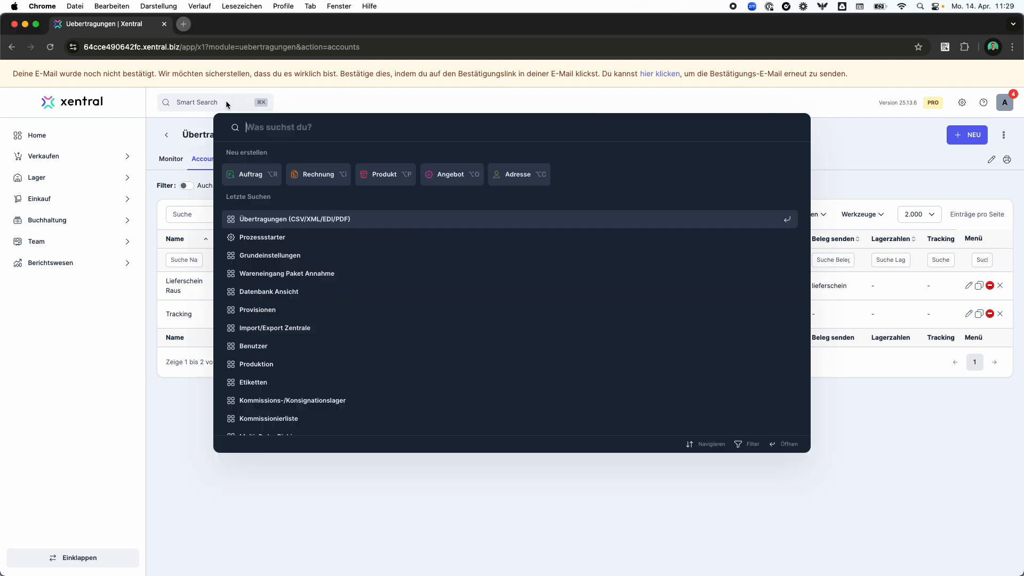
{"action": "type", "text": "prozess"}
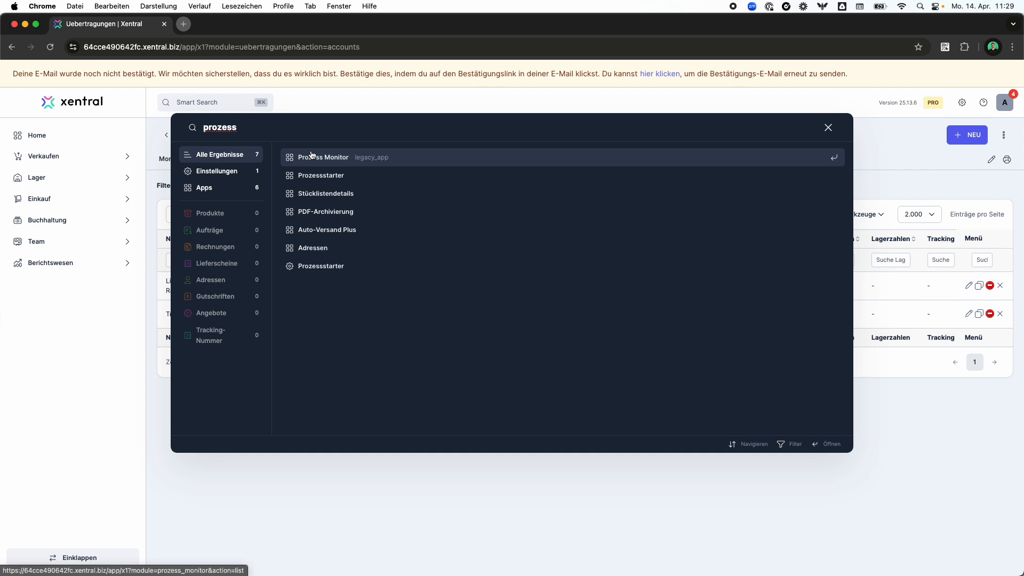
{"action": "type", "text": "s"}
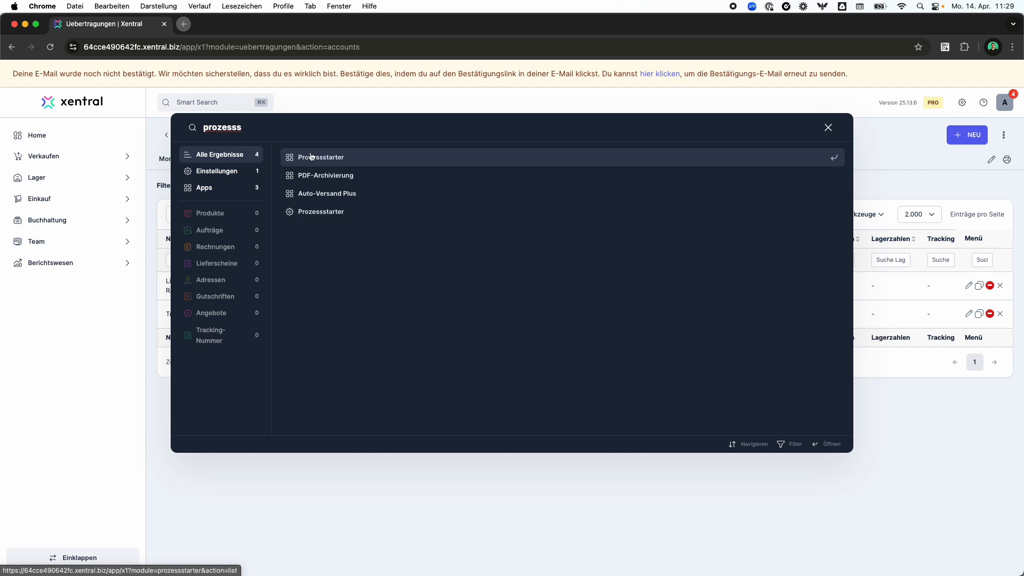
{"action": "double_click", "coordinate": [216, 128]}
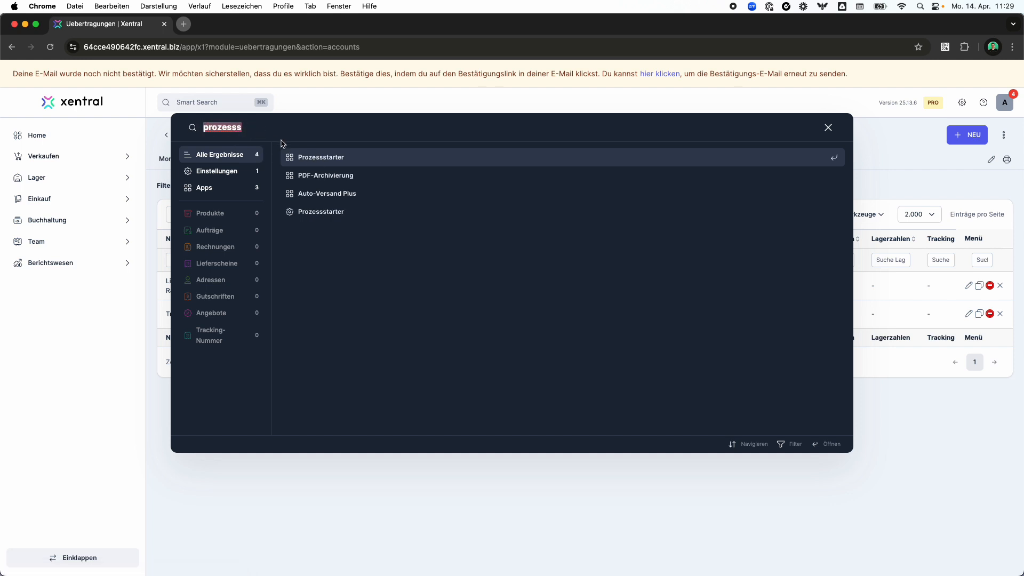
{"action": "left_click", "coordinate": [319, 158]}
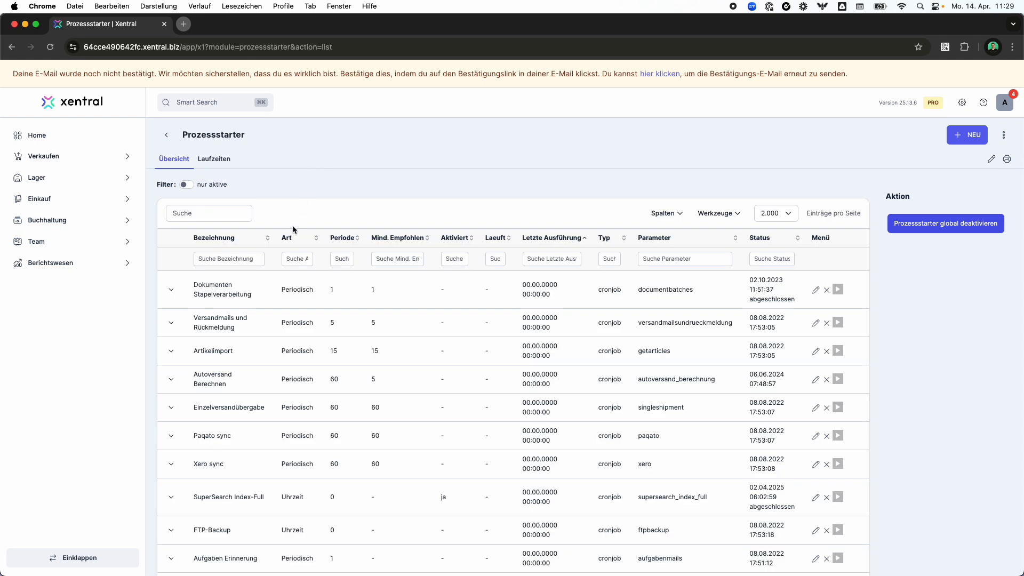
Filter the processes by the Bezeichnung "xml" and check the Periode and Aktiviert values of the Übertragenmodul process
{"action": "left_click", "coordinate": [245, 258]}
{"action": "type", "text": "xml"}
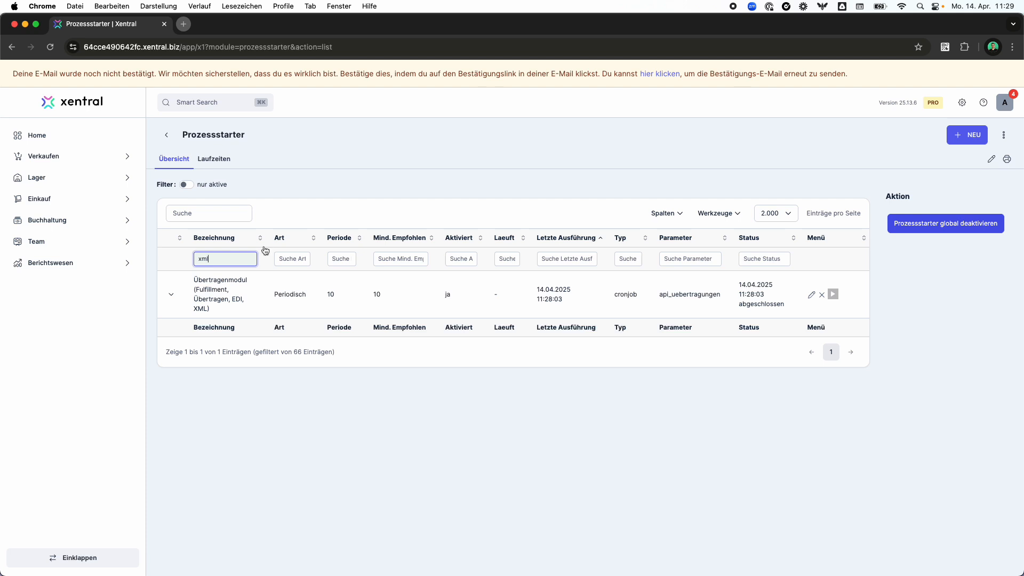
{"action": "double_click", "coordinate": [330, 293]}
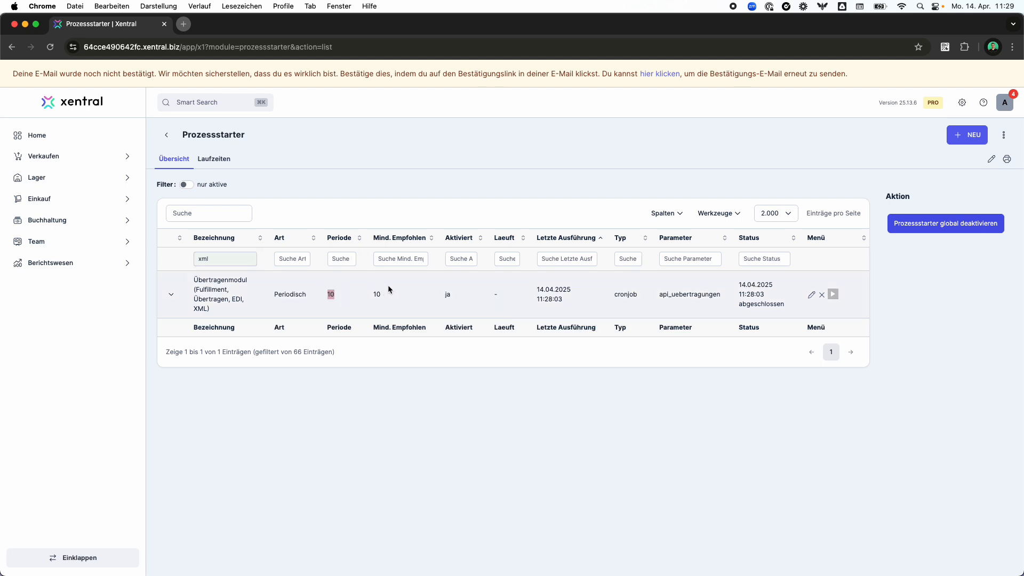
{"action": "double_click", "coordinate": [447, 294]}
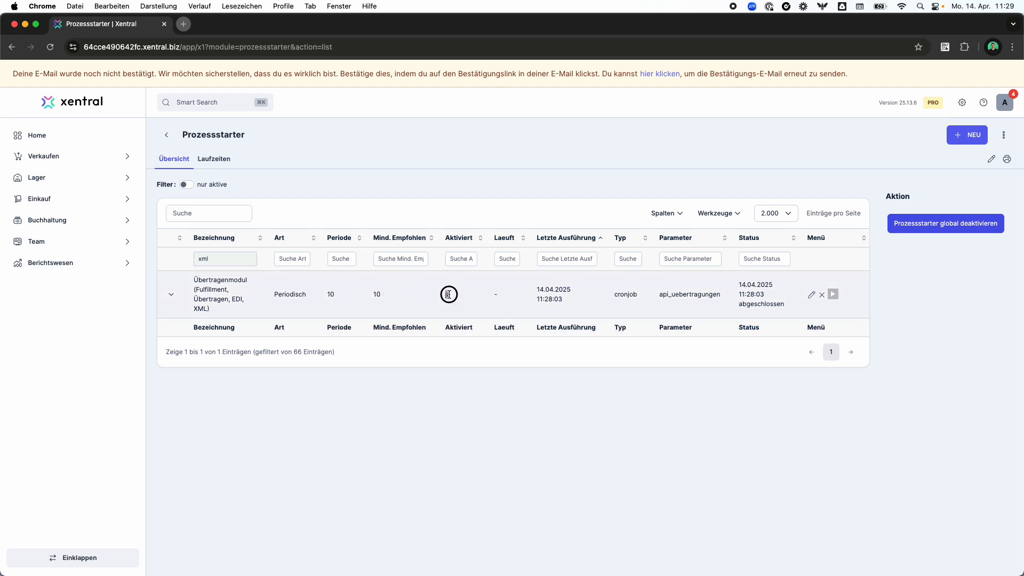
Open the Übertragenmodul process for editing and set its Art to Uhrzeit
{"action": "left_click", "coordinate": [810, 295]}
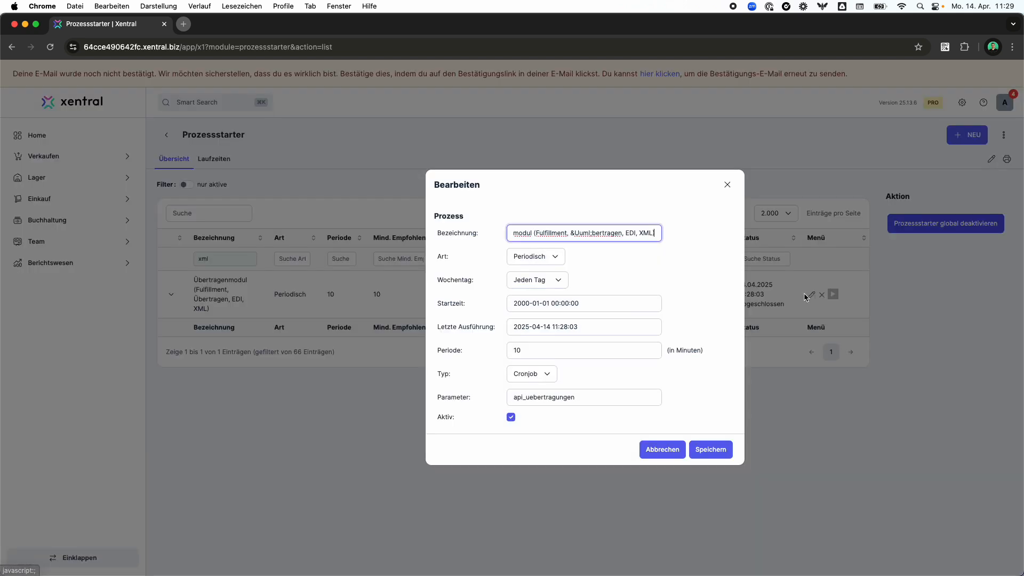
{"action": "left_click", "coordinate": [601, 261]}
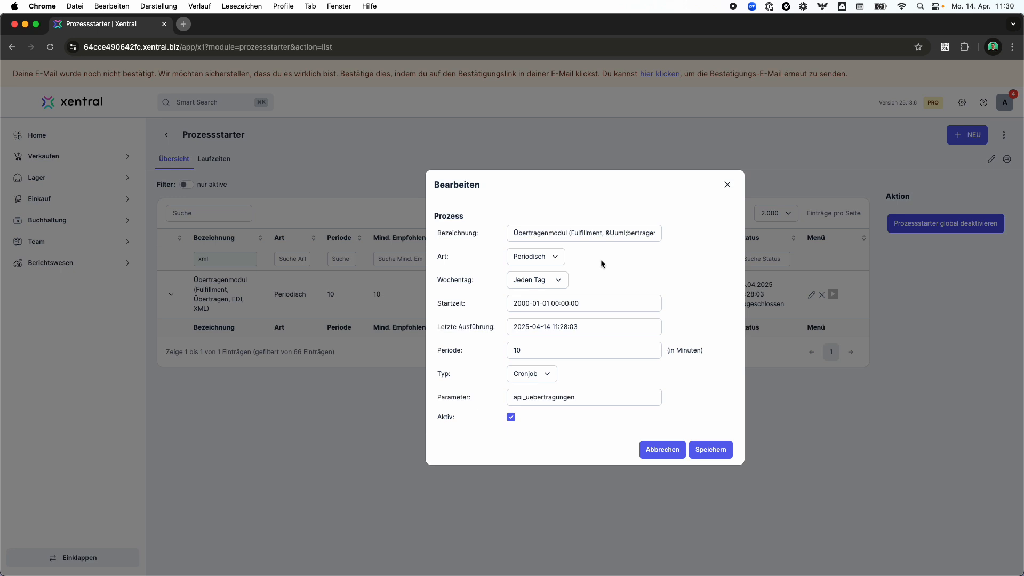
{"action": "left_click", "coordinate": [554, 256]}
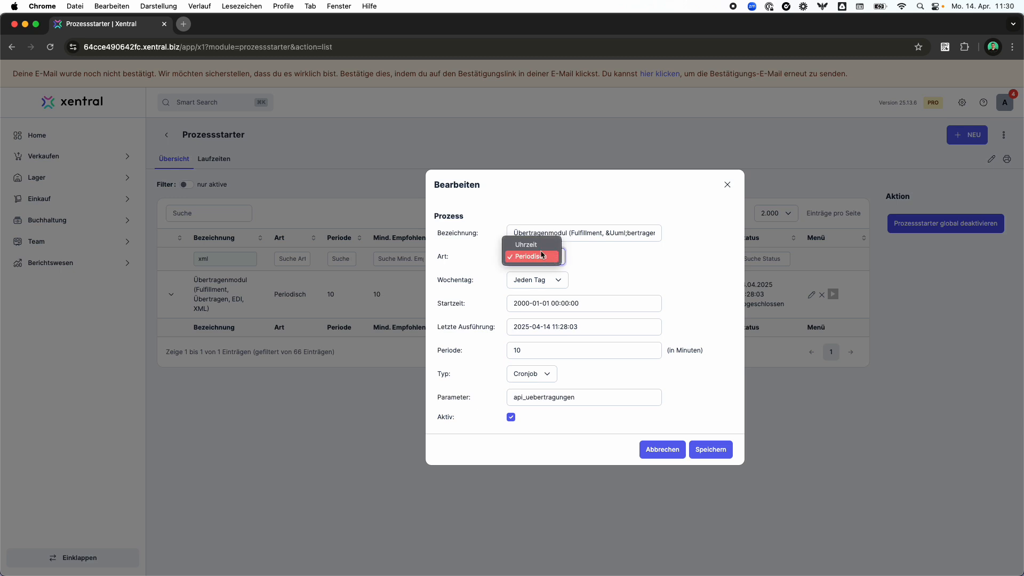
{"action": "left_click", "coordinate": [533, 245]}
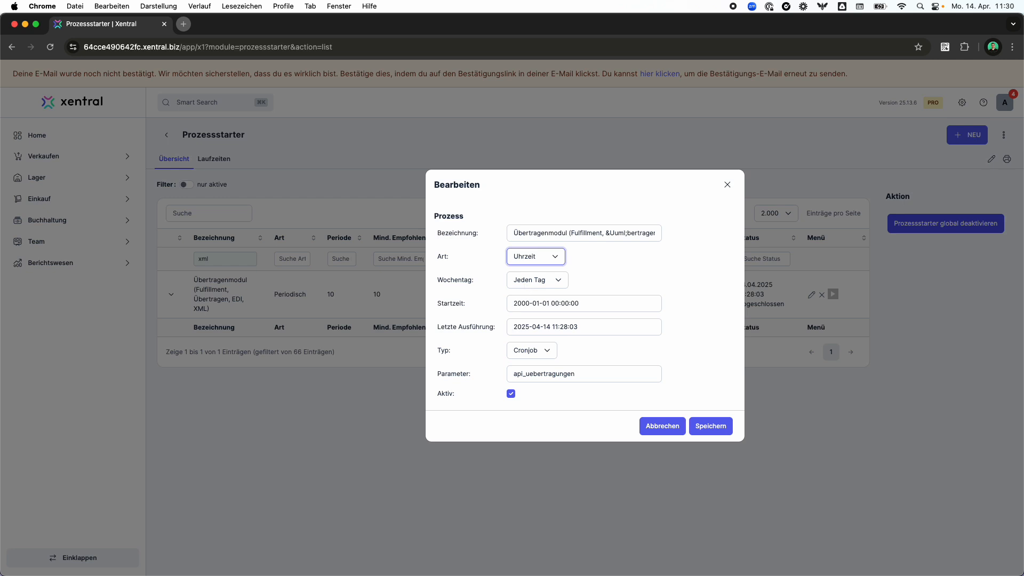
Examine the process's Parameter entry and the available options for Art and Wochentag
{"action": "left_click", "coordinate": [584, 377]}
{"action": "left_click_drag", "start_coordinate": [583, 376], "coordinate": [504, 374]}
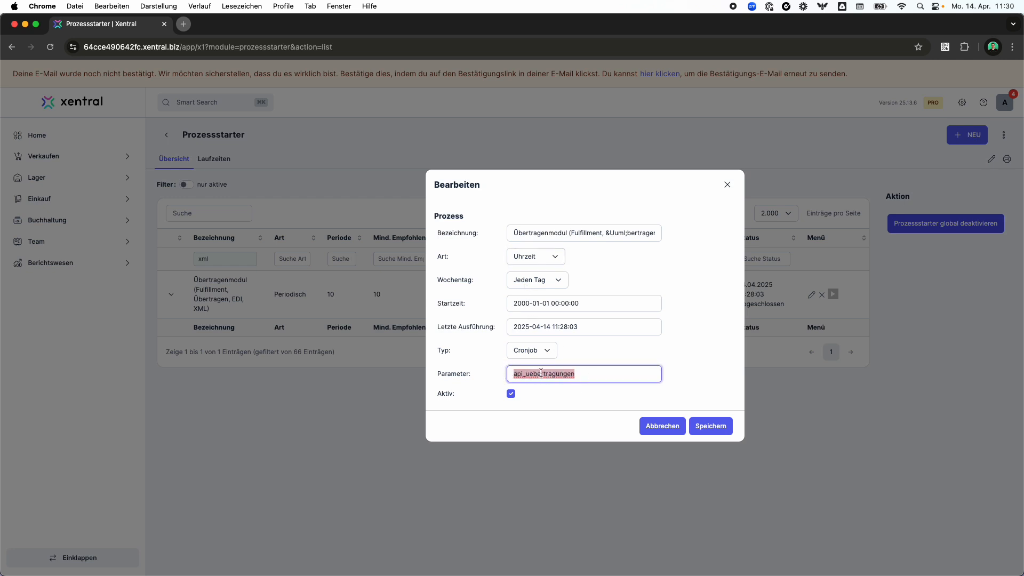
{"action": "left_click", "coordinate": [601, 376]}
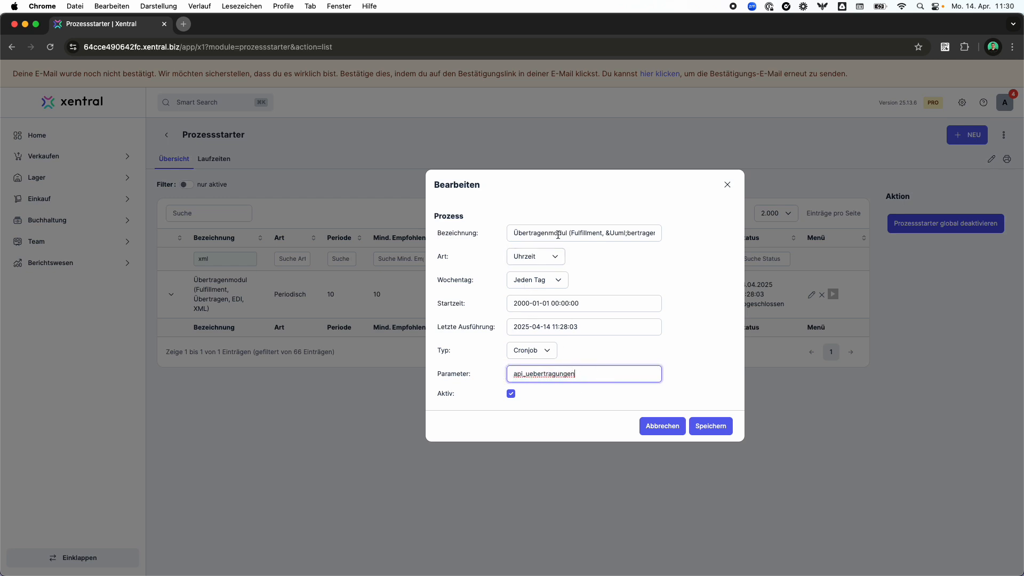
{"action": "left_click", "coordinate": [554, 256]}
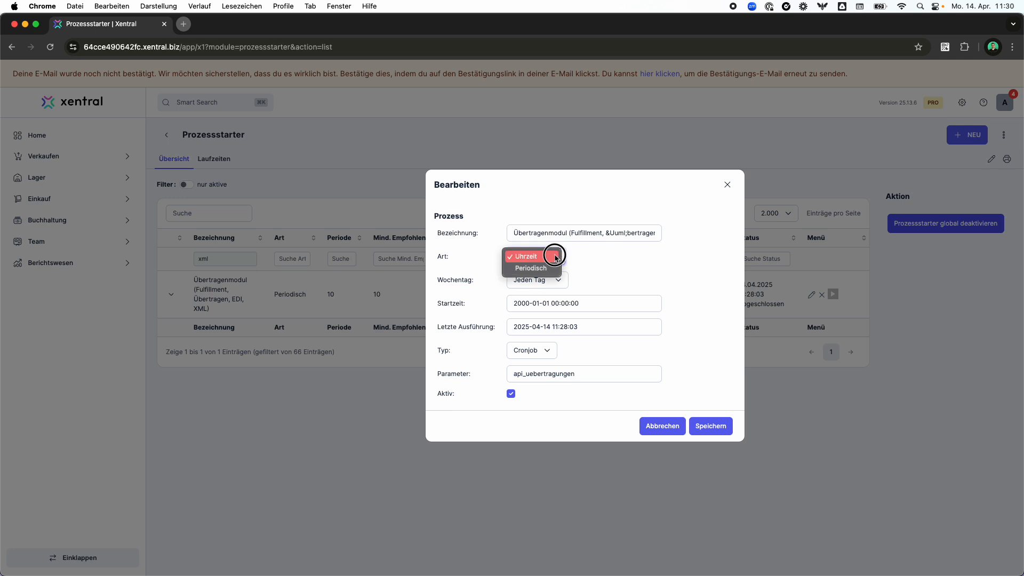
{"action": "left_click", "coordinate": [549, 259]}
{"action": "left_click", "coordinate": [550, 258]}
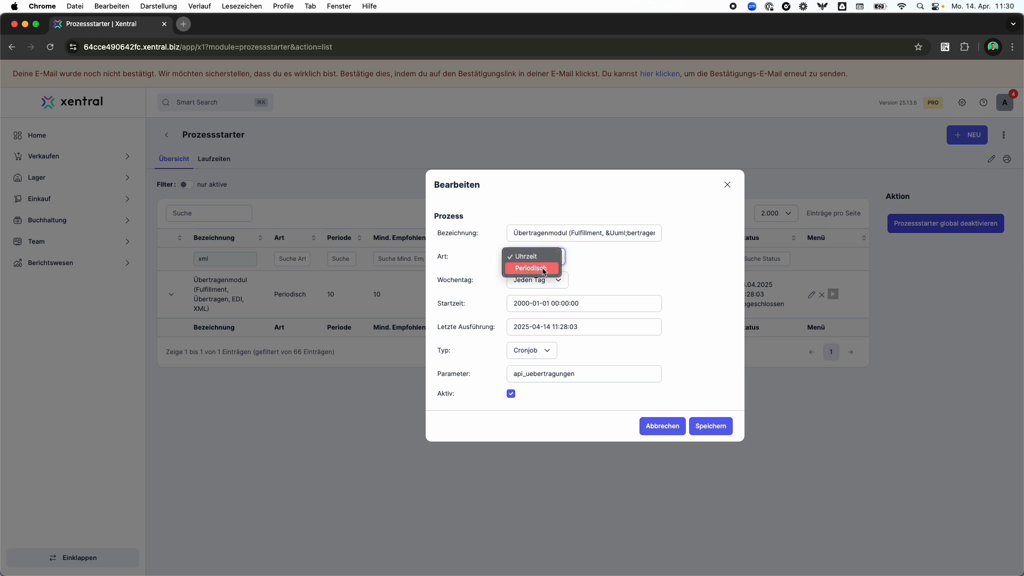
{"action": "left_click", "coordinate": [567, 256]}
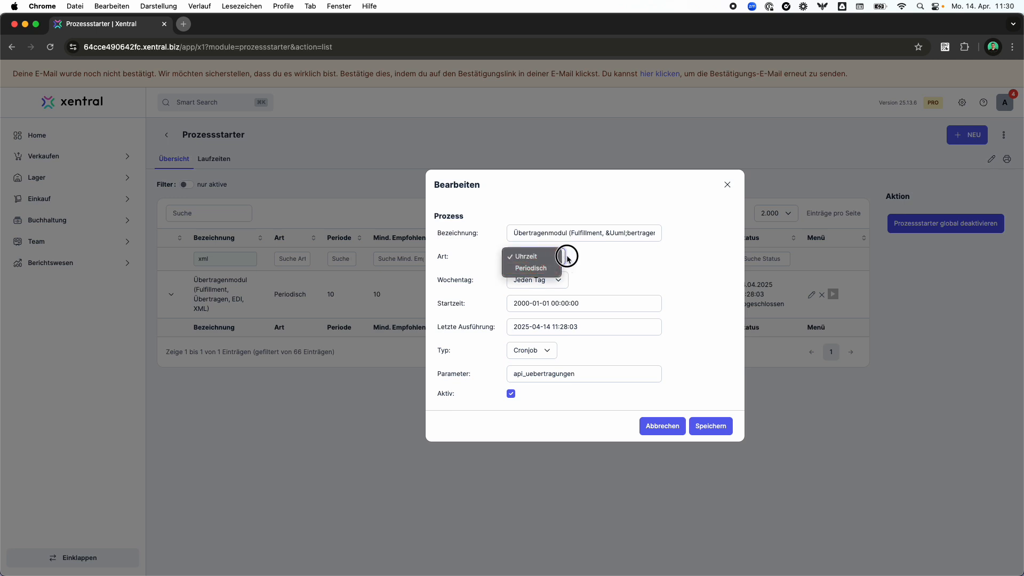
{"action": "left_click", "coordinate": [598, 264]}
{"action": "left_click", "coordinate": [538, 279]}
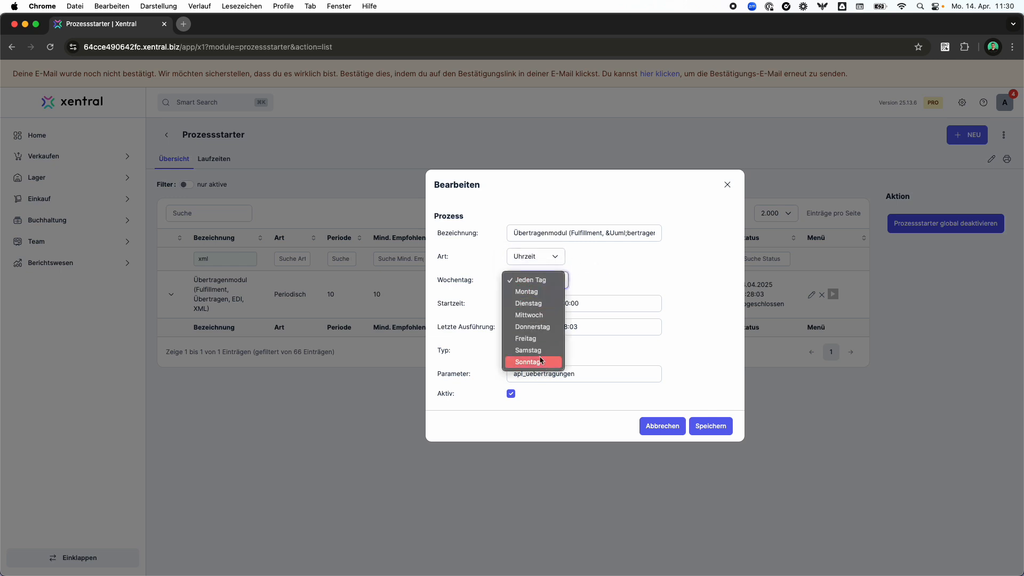
{"action": "left_click", "coordinate": [574, 273]}
Set the process's Art back to Periodisch, check the Aktiv setting and close the dialog without saving
{"action": "left_click", "coordinate": [542, 257]}
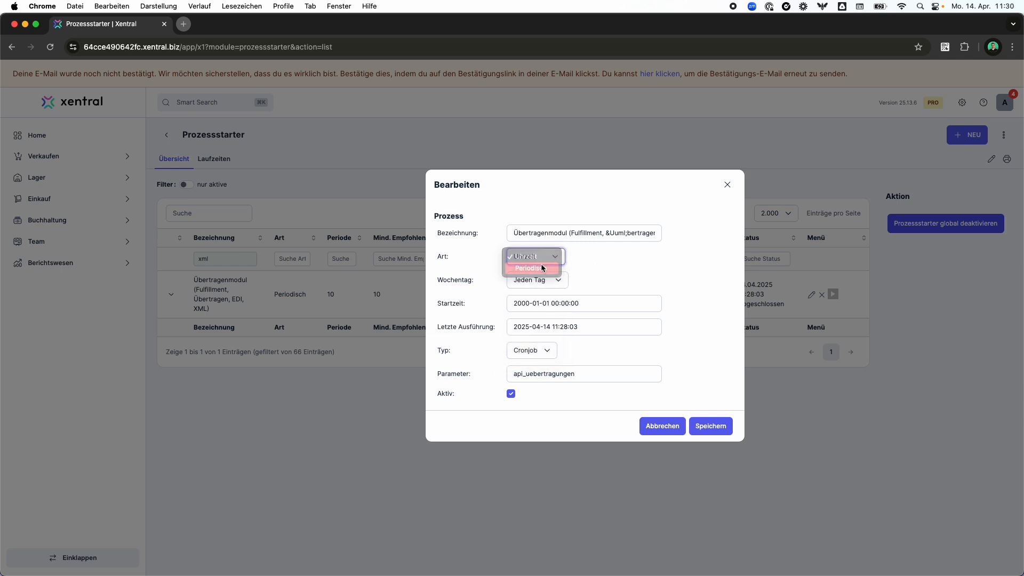
{"action": "left_click", "coordinate": [542, 268]}
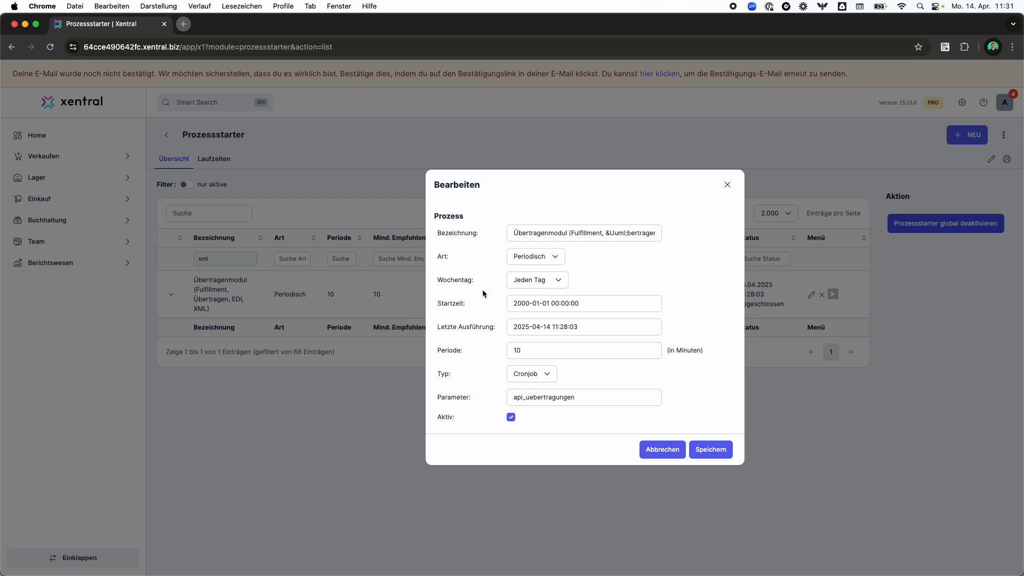
{"action": "left_click_drag", "start_coordinate": [437, 415], "coordinate": [464, 419]}
{"action": "left_click", "coordinate": [657, 449]}
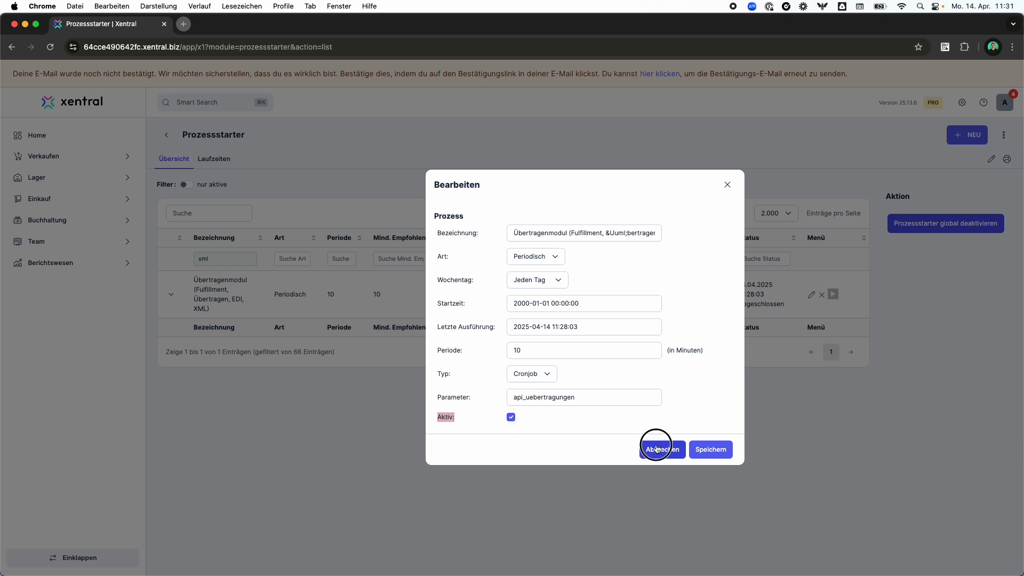
Search for "api" in the Smart Search and open the API-Account app
{"action": "left_click", "coordinate": [236, 108]}
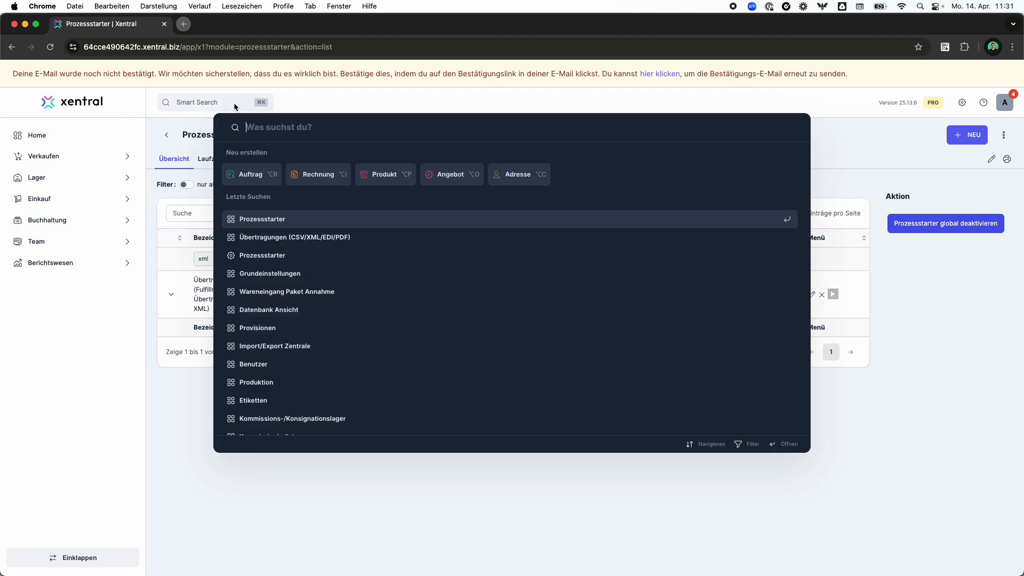
{"action": "type", "text": "api"}
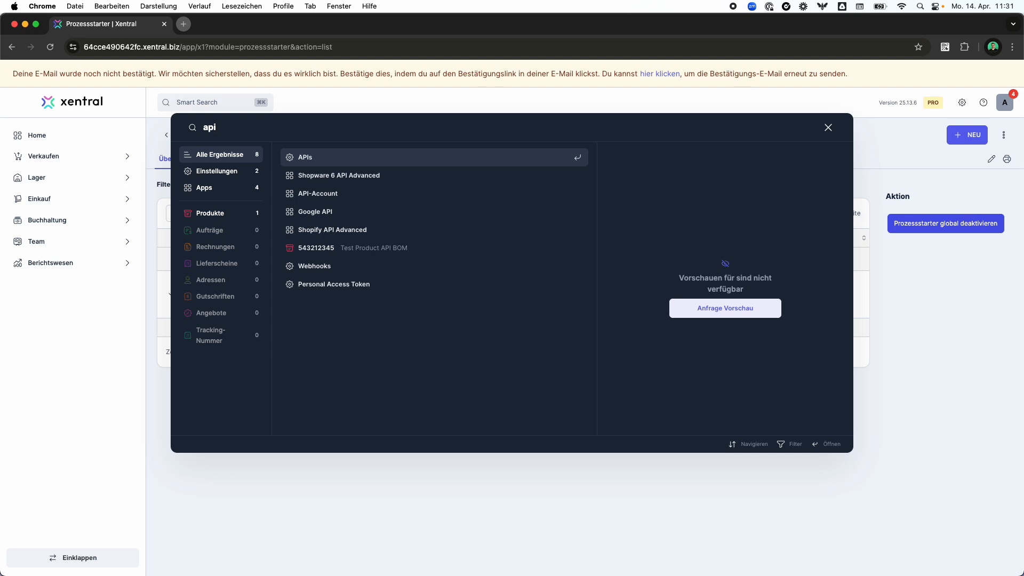
{"action": "left_click_drag", "start_coordinate": [233, 129], "coordinate": [192, 130]}
{"action": "left_click", "coordinate": [324, 194]}
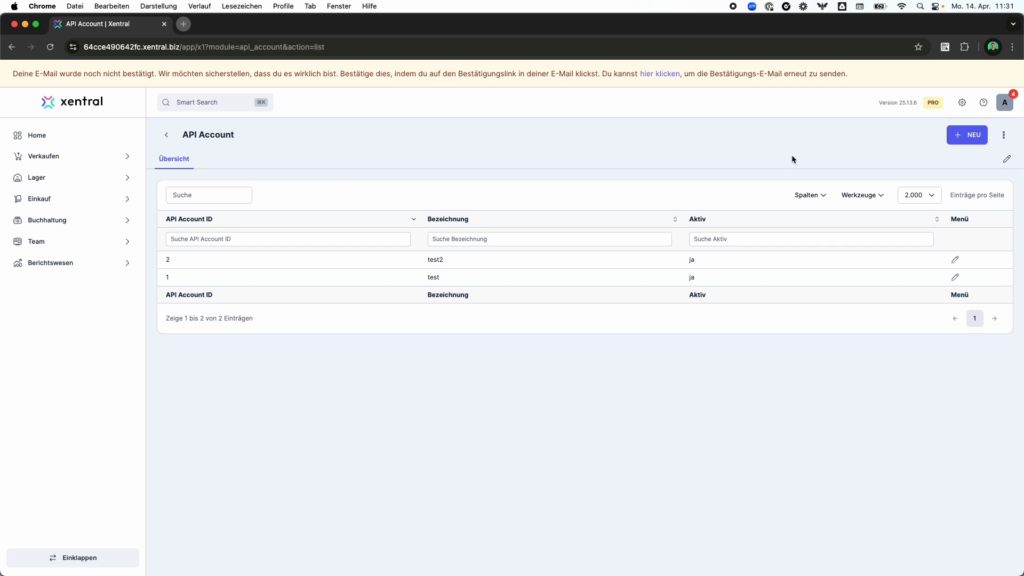
Start a new API account, set it to Aktiv and enter "Fulfillment" as its Bezeichnung
{"action": "left_click", "coordinate": [957, 135]}
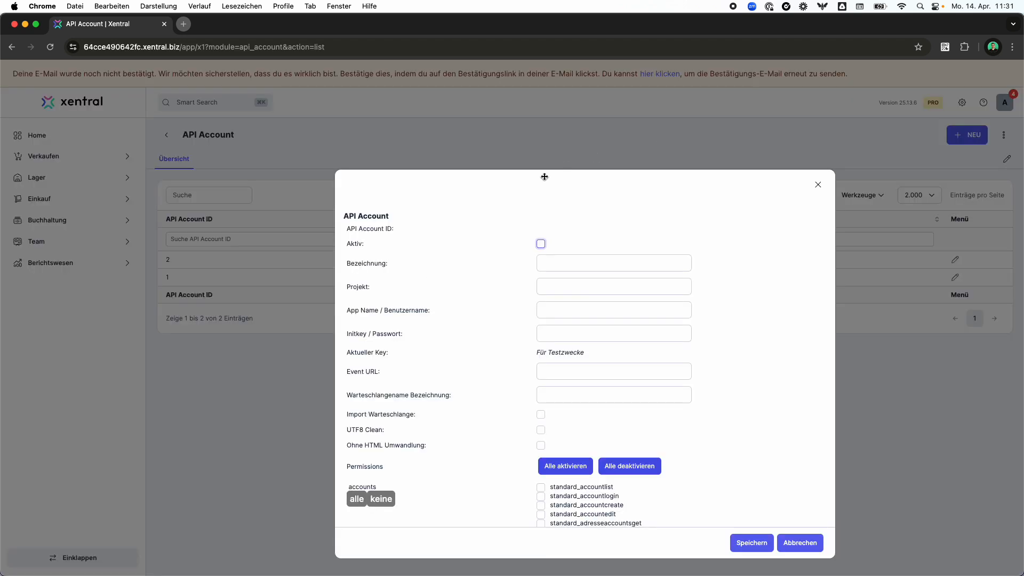
{"action": "left_click", "coordinate": [541, 244]}
{"action": "left_click", "coordinate": [553, 259]}
{"action": "type", "text": "Fulfillm"}
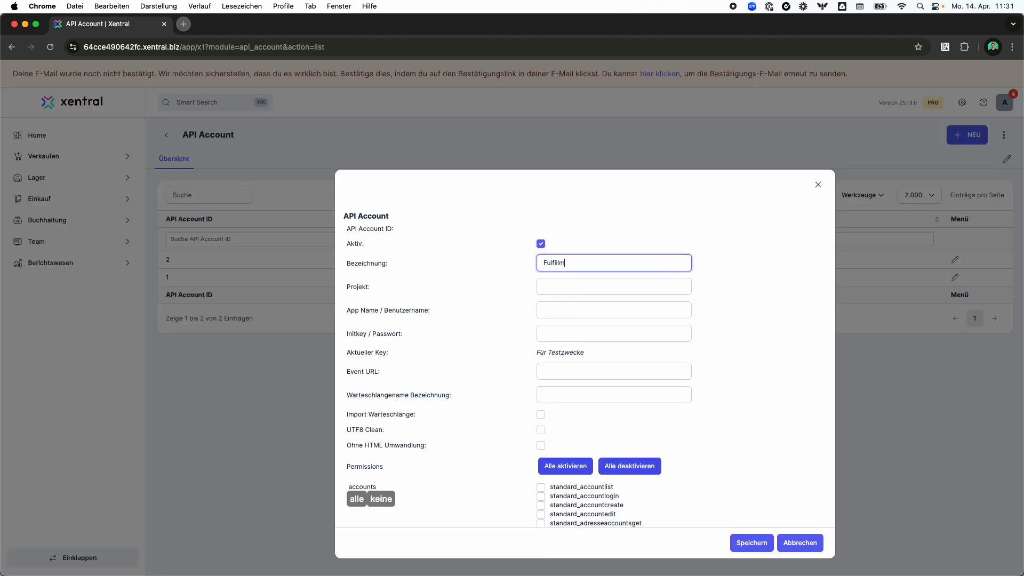
{"action": "type", "text": "ent"}
Leave the API account's Projekt empty, activate all permissions and save the account
{"action": "left_click", "coordinate": [566, 287]}
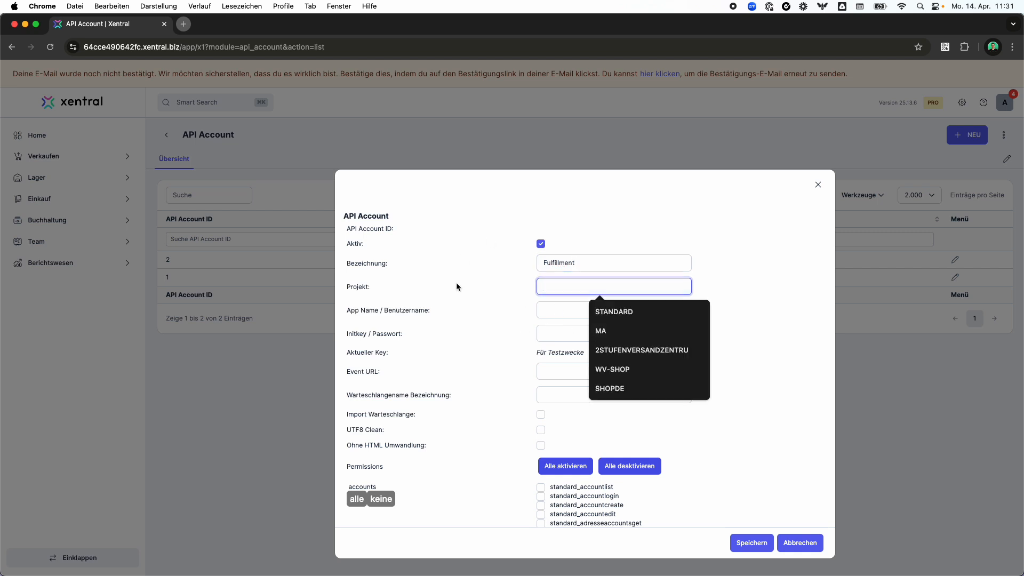
{"action": "left_click", "coordinate": [452, 267]}
{"action": "left_click_drag", "start_coordinate": [418, 261], "coordinate": [436, 276]}
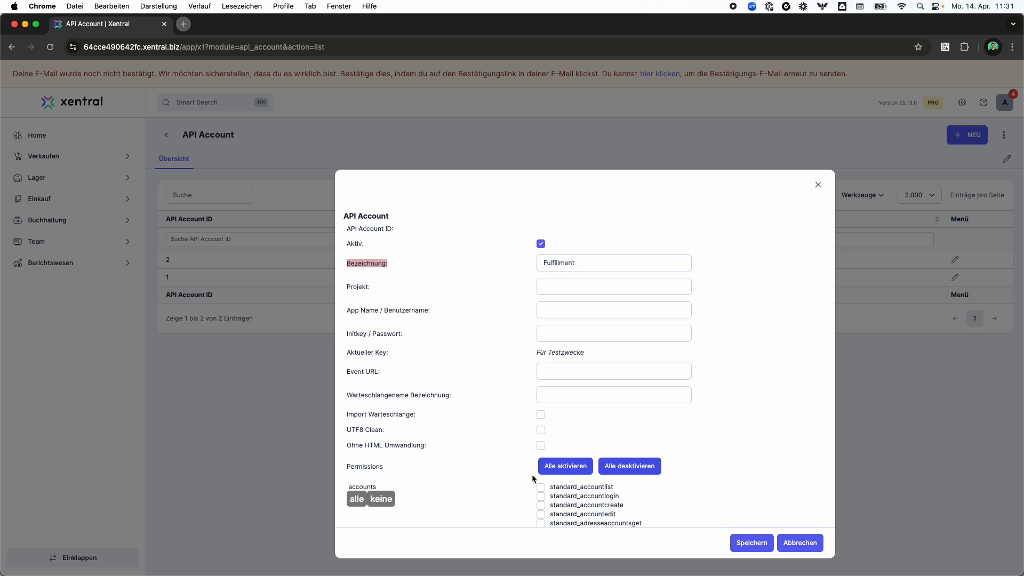
{"action": "left_click", "coordinate": [551, 467]}
{"action": "left_click", "coordinate": [756, 541]}
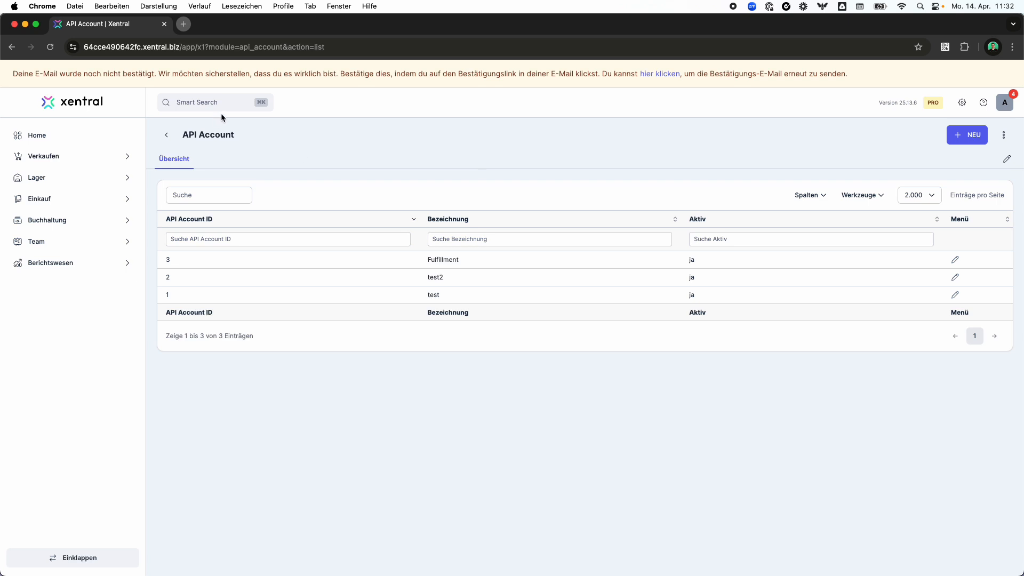
Open the Projekte page in the Grundeinstellungen and start creating a new project from scratch
{"action": "left_click", "coordinate": [963, 103]}
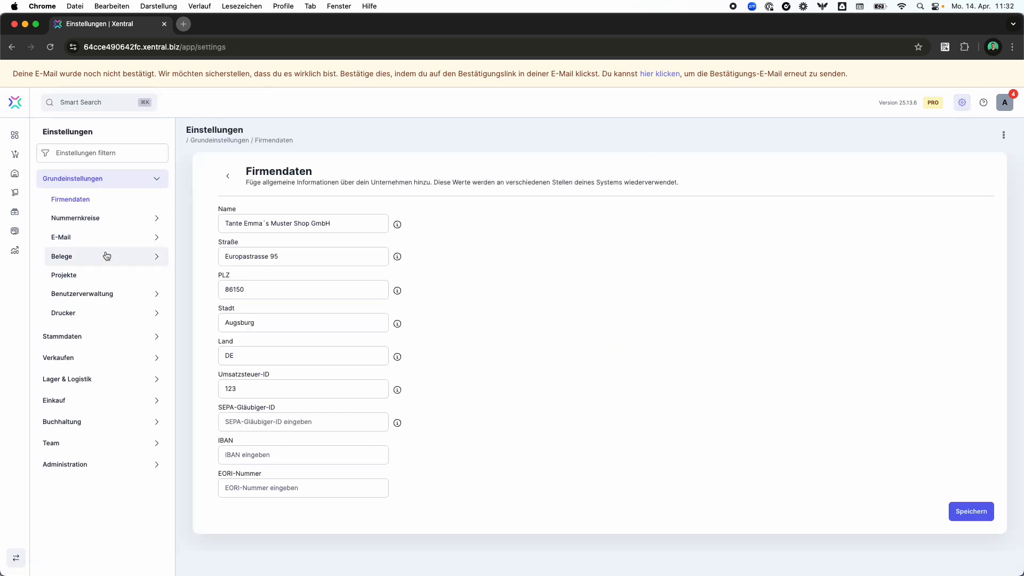
{"action": "left_click", "coordinate": [75, 277]}
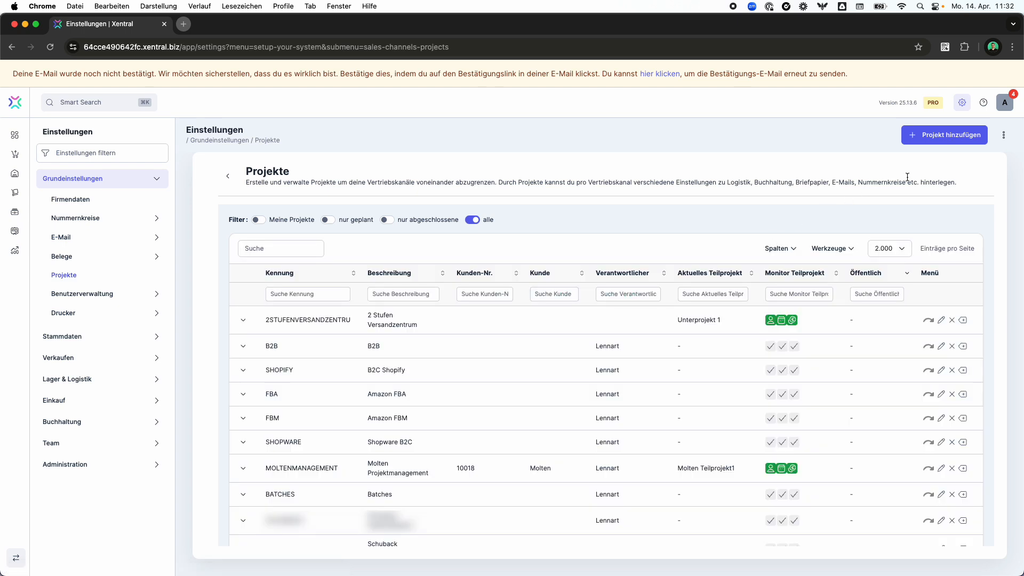
{"action": "left_click", "coordinate": [926, 134]}
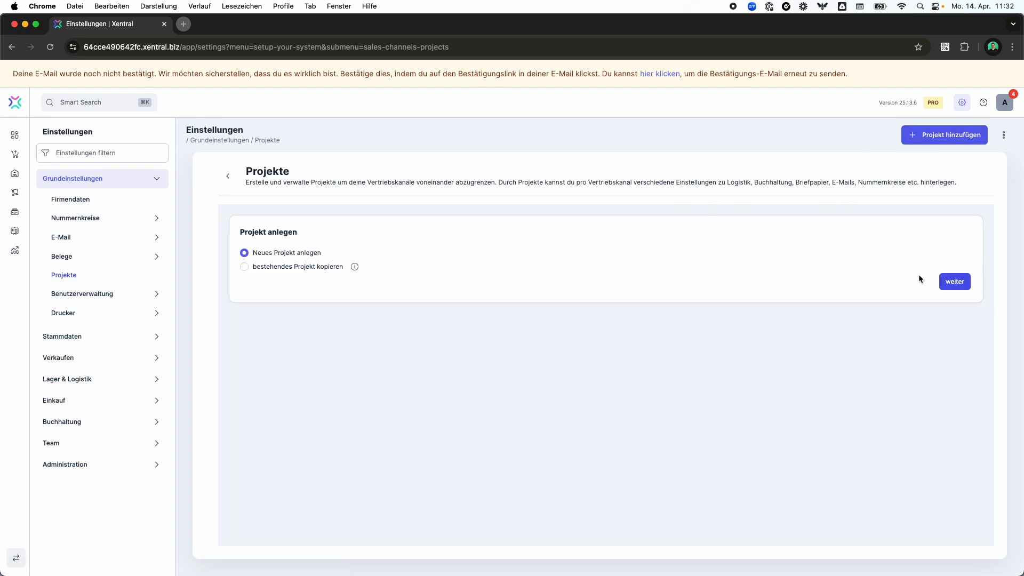
{"action": "left_click", "coordinate": [955, 281]}
Enter "Fulfillment" as the project's Bezeichnung and manual Kennung, then create the project with status GESTARTET
{"action": "left_click", "coordinate": [451, 261]}
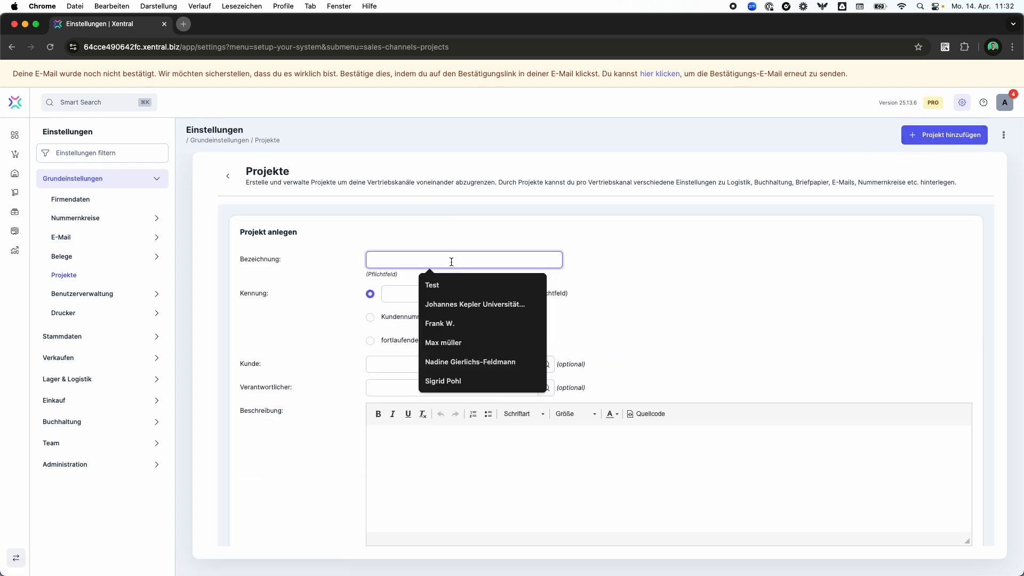
{"action": "type", "text": "Fulfillment"}
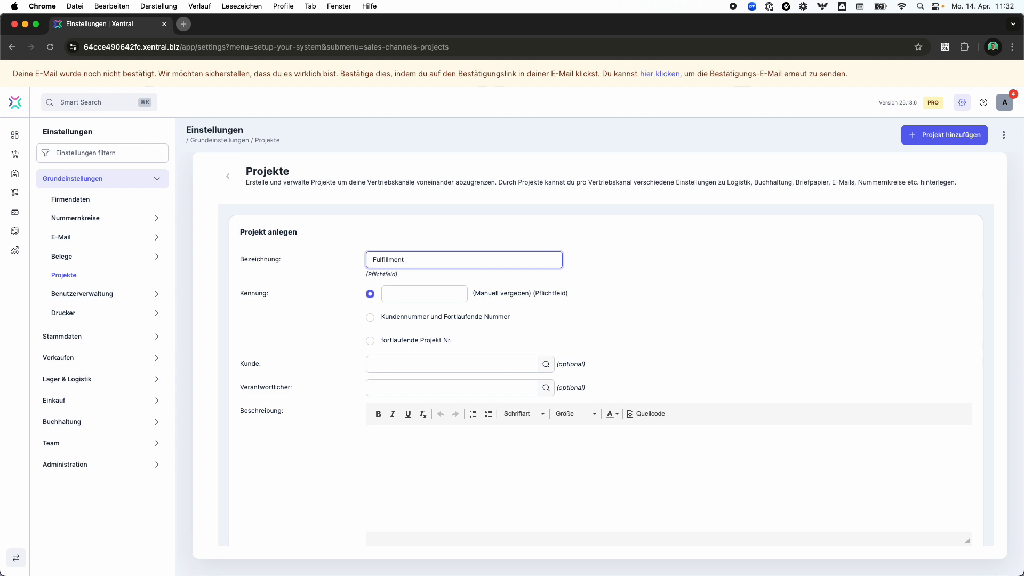
{"action": "left_click", "coordinate": [406, 294]}
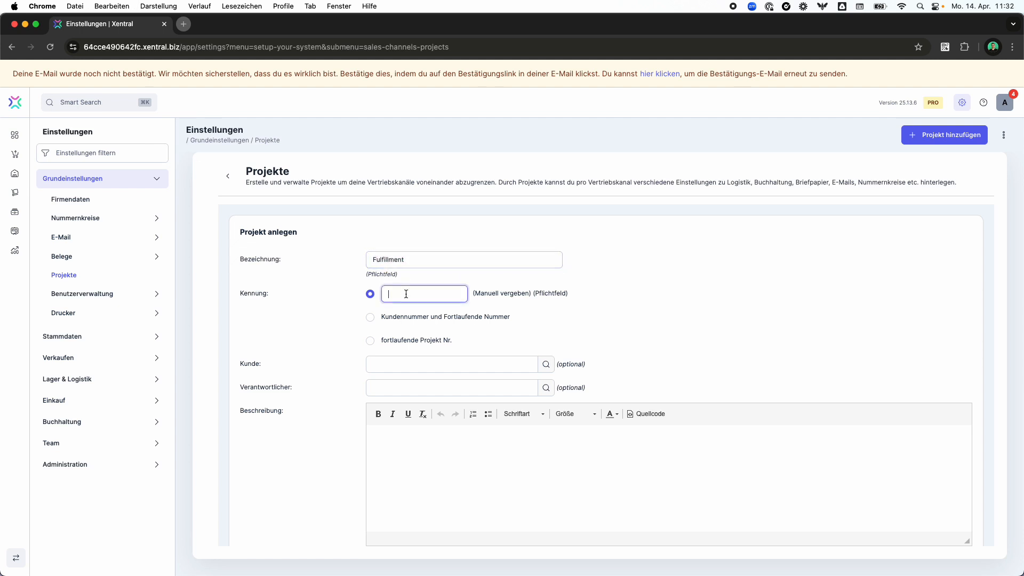
{"action": "type", "text": "Fulfillment"}
{"action": "scroll", "coordinate": [603, 305], "scroll_direction": "down", "scroll_amount": 3}
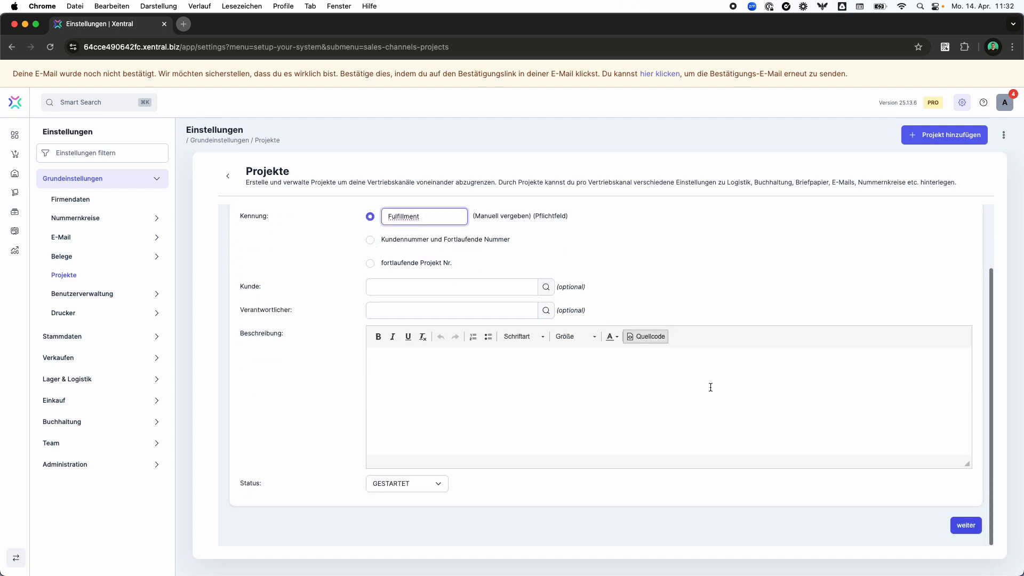
{"action": "left_click", "coordinate": [954, 523]}
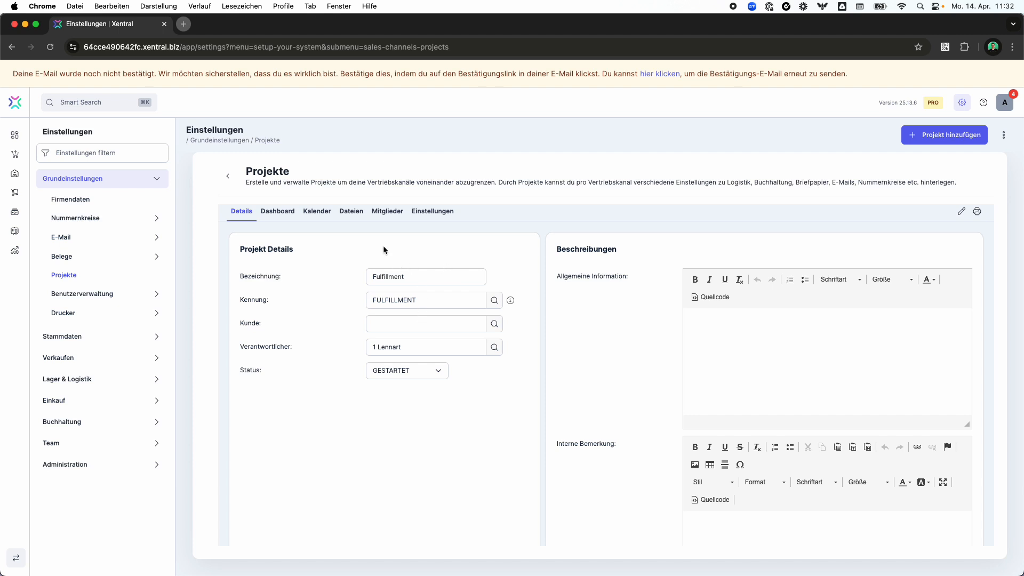
Review the Kommissionierverfahren options in the Fulfillment project's Logistik / Versand settings without changing the selection
{"action": "left_click", "coordinate": [436, 212]}
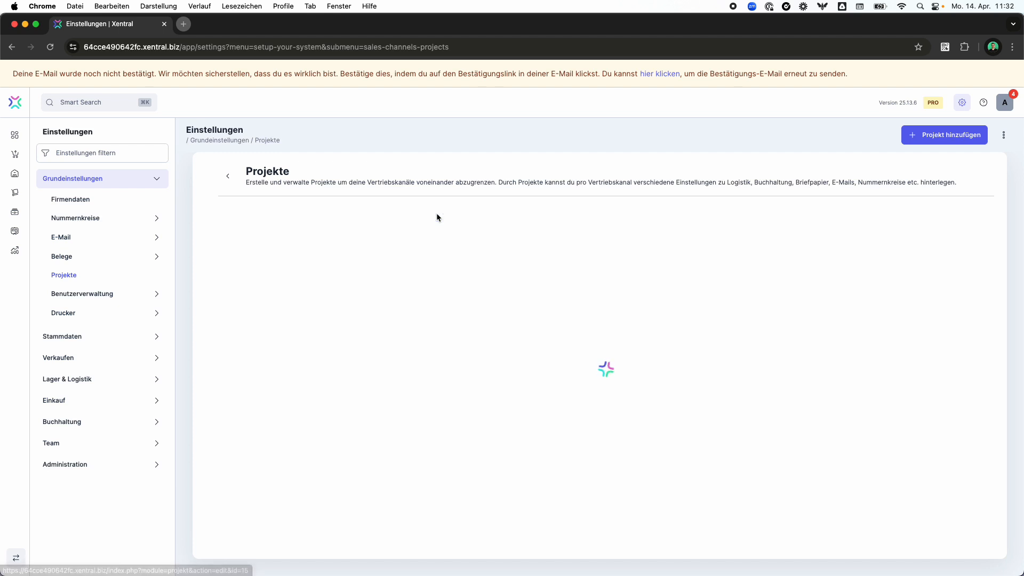
{"action": "left_click", "coordinate": [335, 238]}
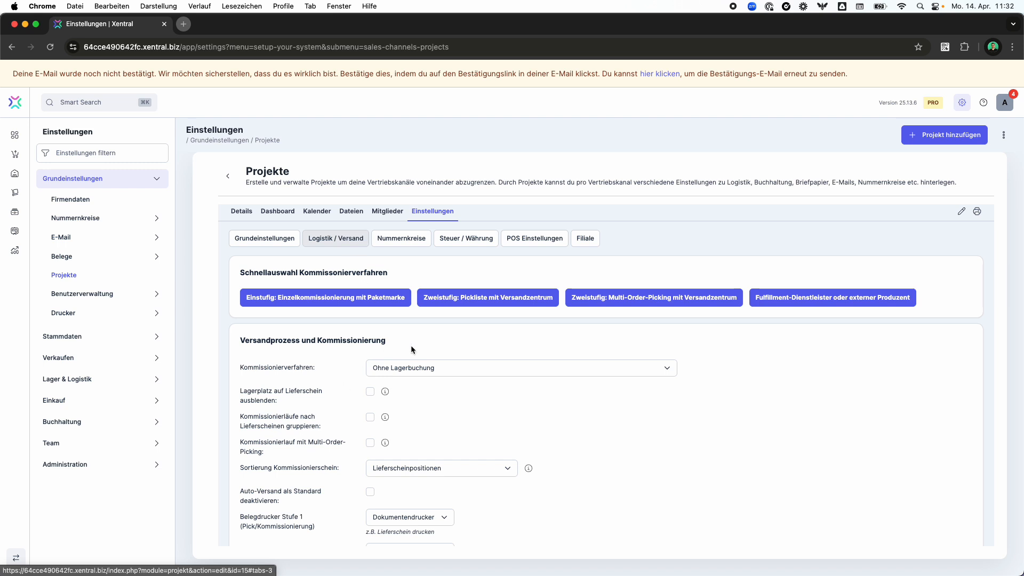
{"action": "left_click_drag", "start_coordinate": [244, 367], "coordinate": [306, 367]}
{"action": "left_click", "coordinate": [439, 367]}
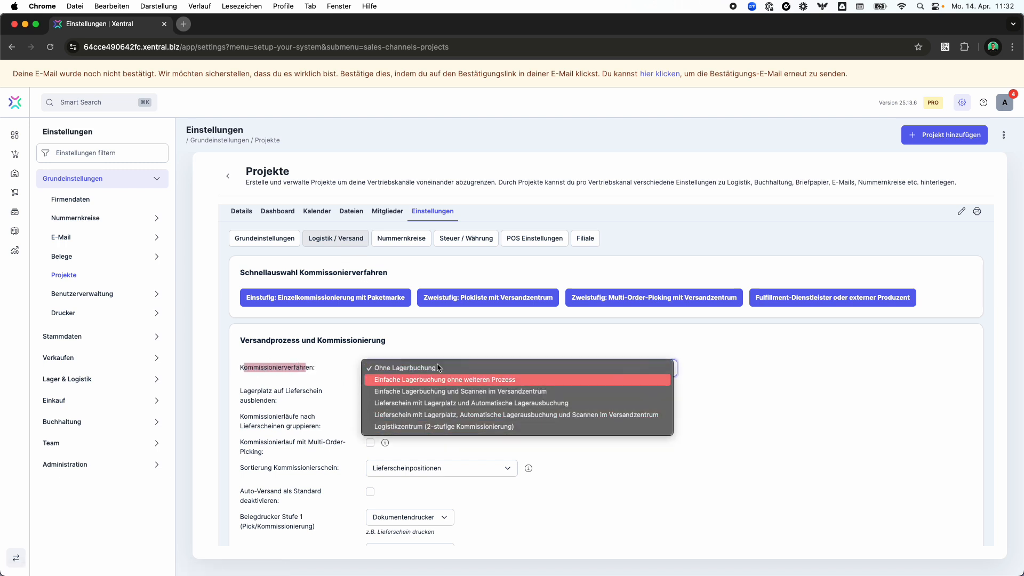
{"action": "left_click", "coordinate": [331, 360]}
{"action": "left_click", "coordinate": [300, 367]}
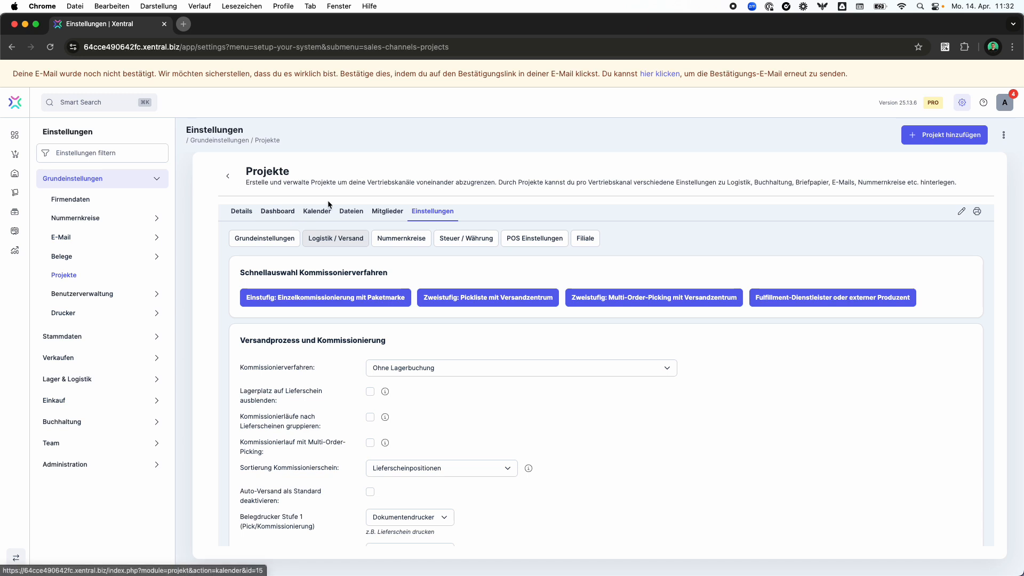
Open the Übersicht of the Lagerverwaltung and start a new warehouse
{"action": "mouse_move", "coordinate": [17, 176]}
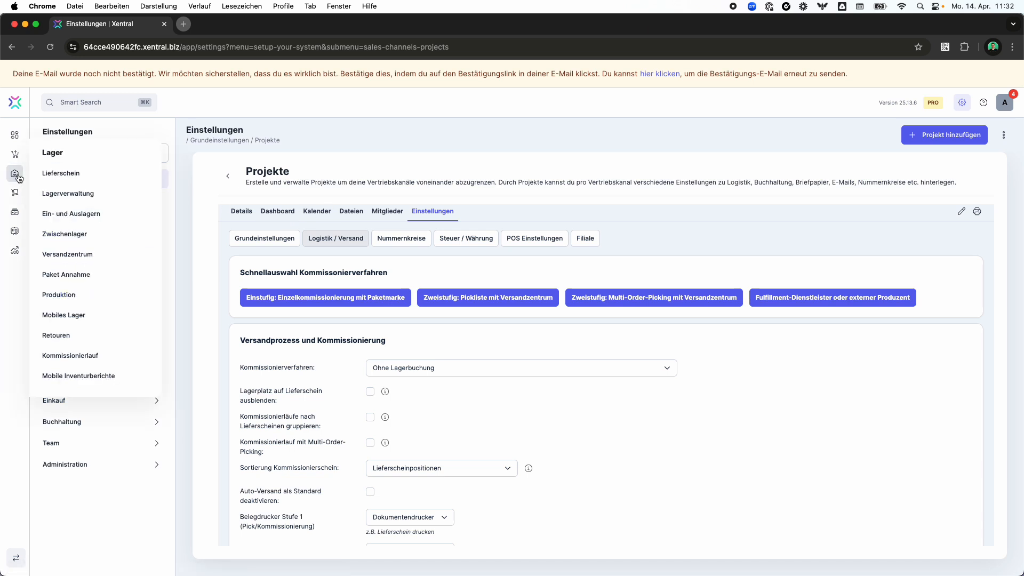
{"action": "left_click", "coordinate": [63, 193]}
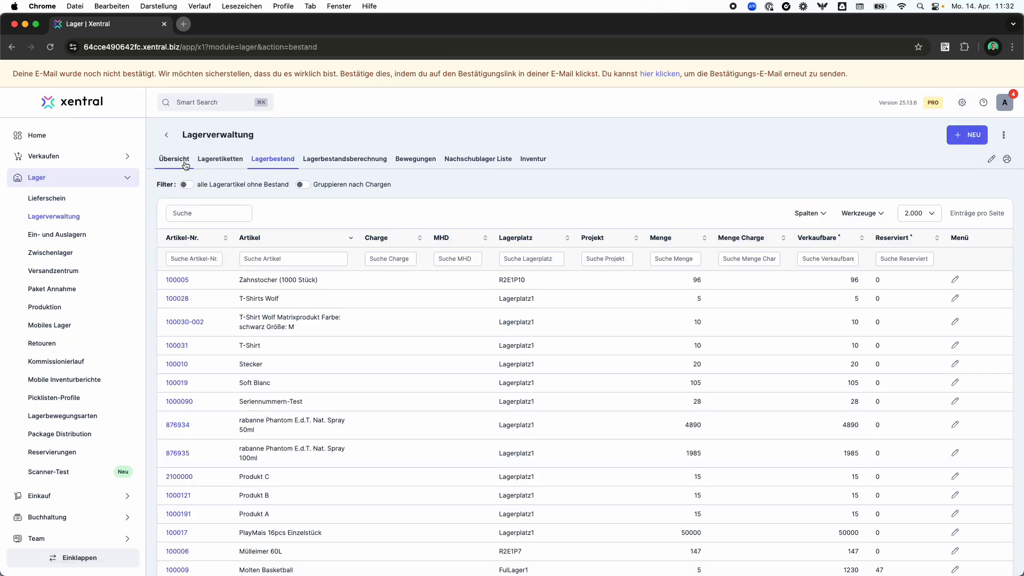
{"action": "left_click", "coordinate": [183, 160]}
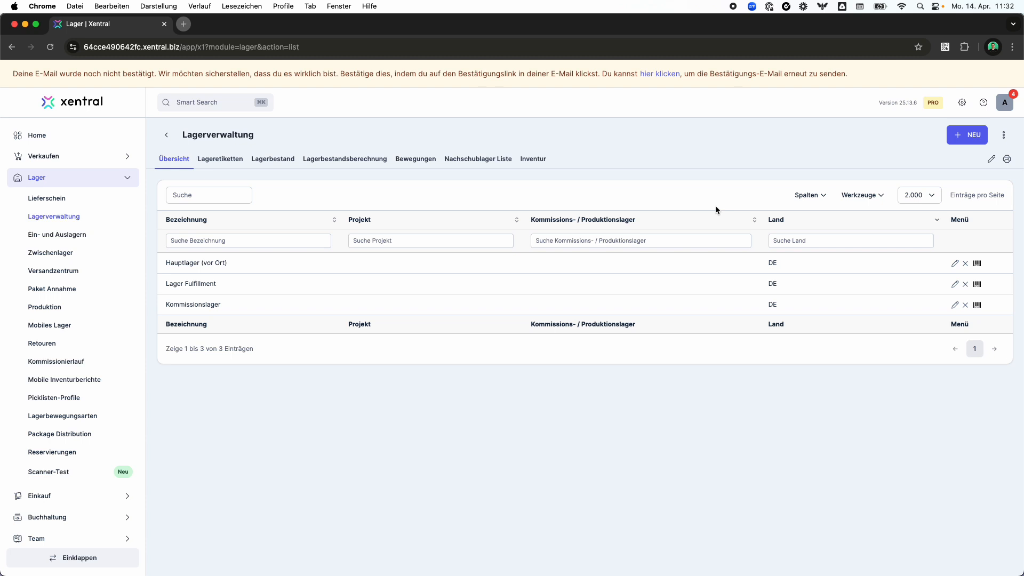
{"action": "left_click", "coordinate": [966, 134]}
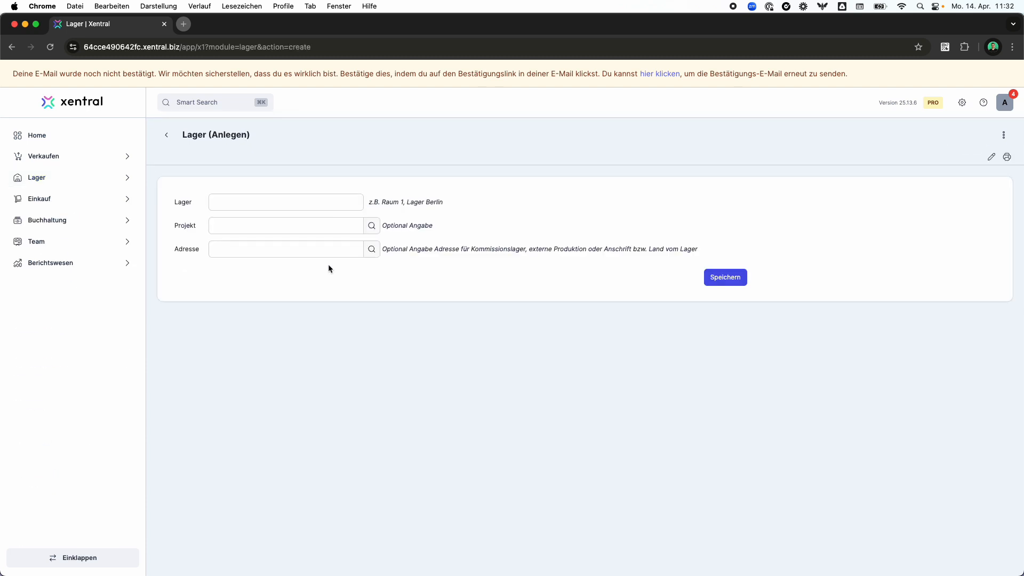
Name the warehouse "Fulfillment", assign it to the FULFILLMENT project and save it
{"action": "left_click", "coordinate": [271, 205]}
{"action": "type", "text": "Fulfillment"}
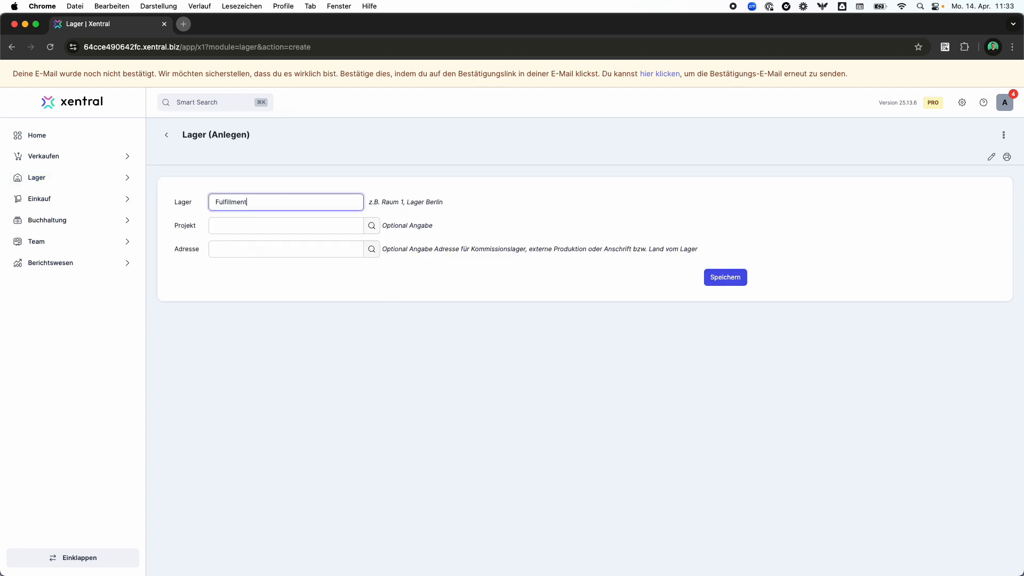
{"action": "left_click", "coordinate": [254, 229]}
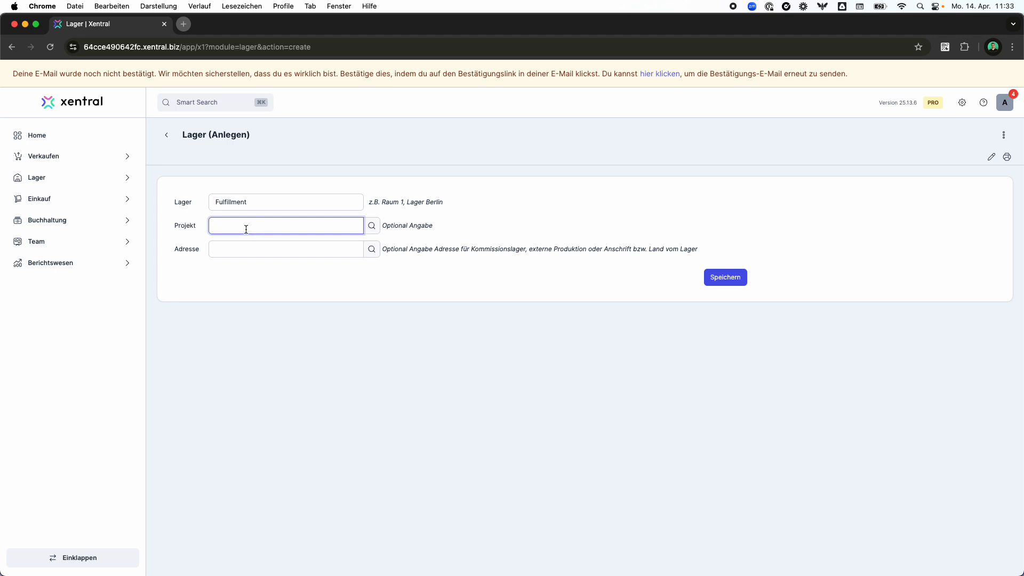
{"action": "type", "text": "f"}
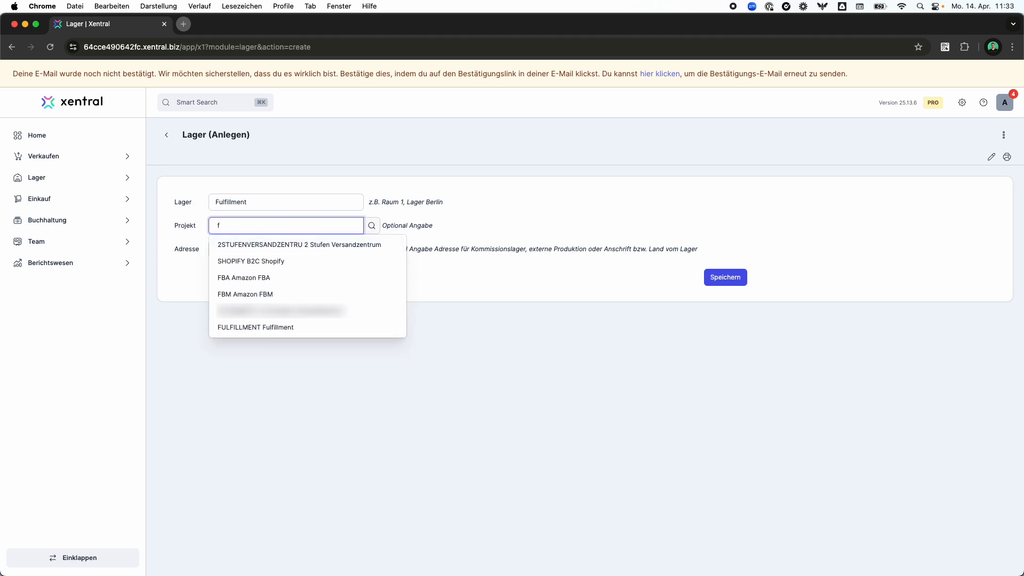
{"action": "left_click", "coordinate": [241, 327]}
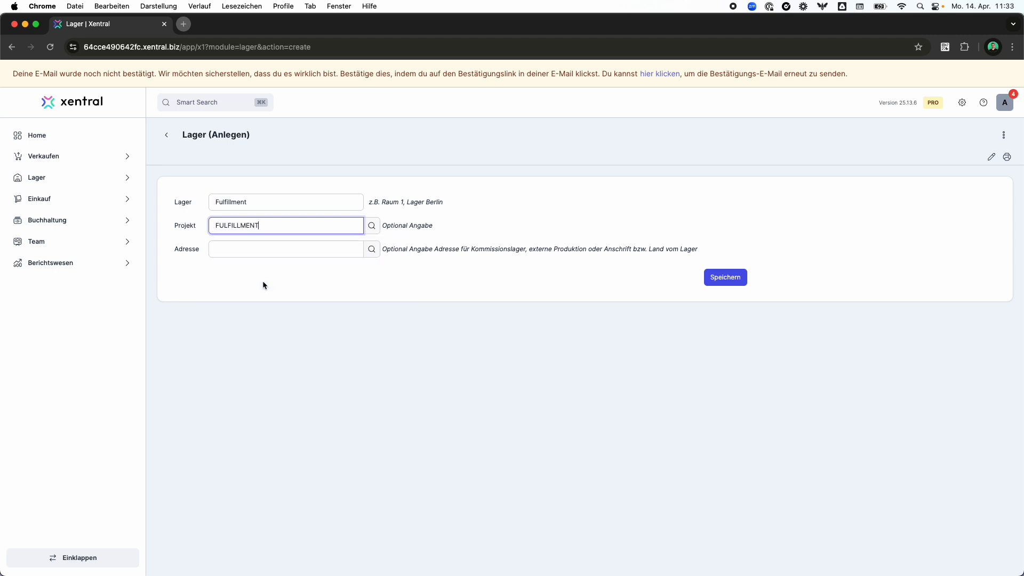
{"action": "left_click", "coordinate": [725, 277]}
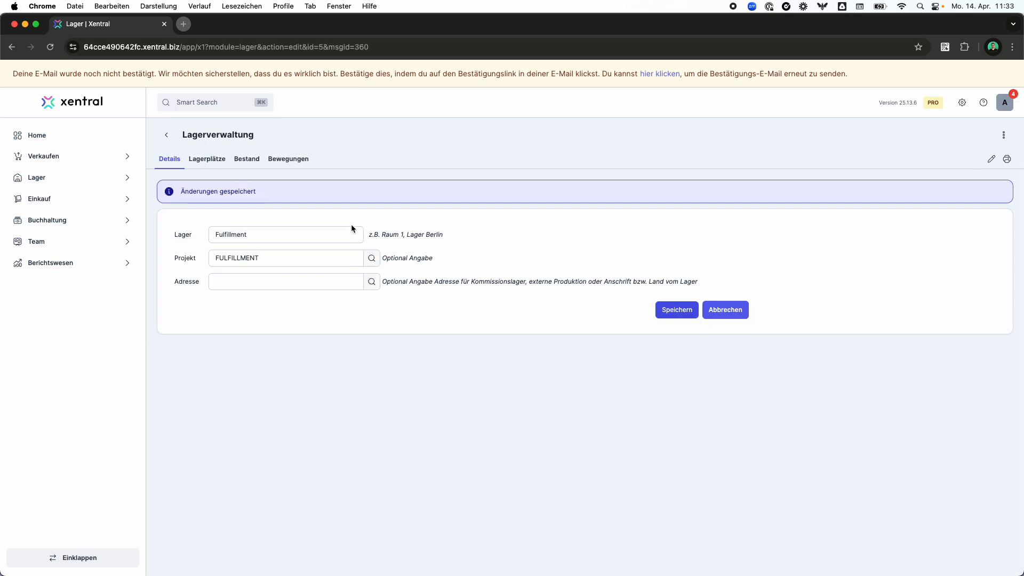
Create and save a new Lagerplatz with the Bezeichnung "Fulfillment1" in the Fulfillment warehouse
{"action": "left_click", "coordinate": [224, 163]}
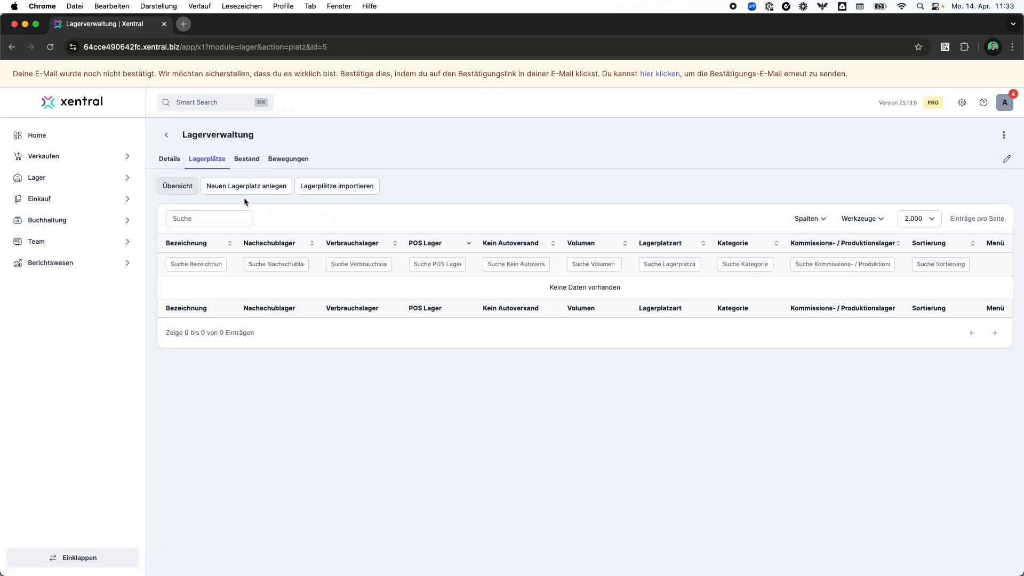
{"action": "left_click", "coordinate": [243, 188]}
{"action": "left_click", "coordinate": [382, 254]}
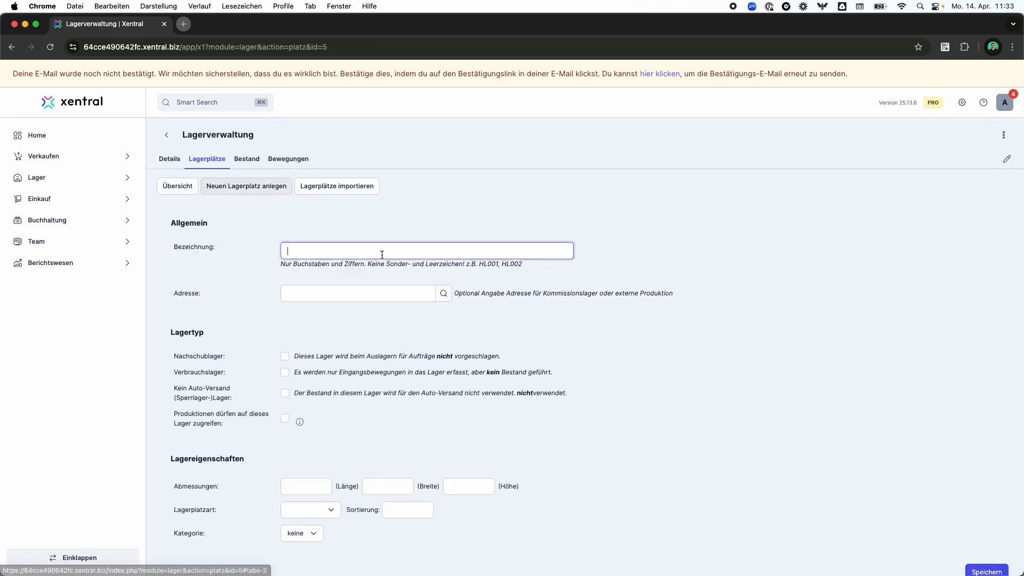
{"action": "type", "text": "Fulfillment1"}
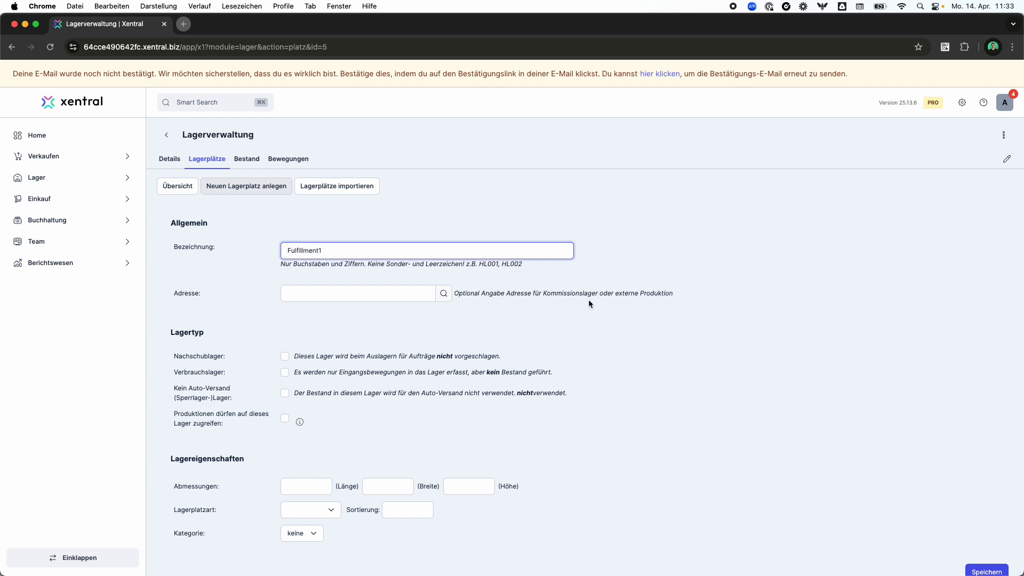
{"action": "left_click", "coordinate": [979, 552]}
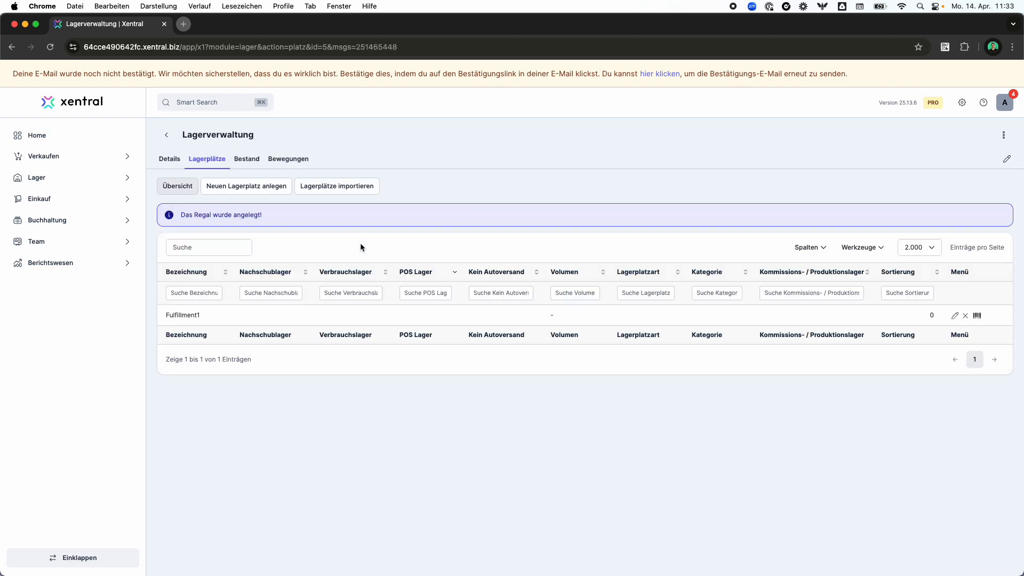